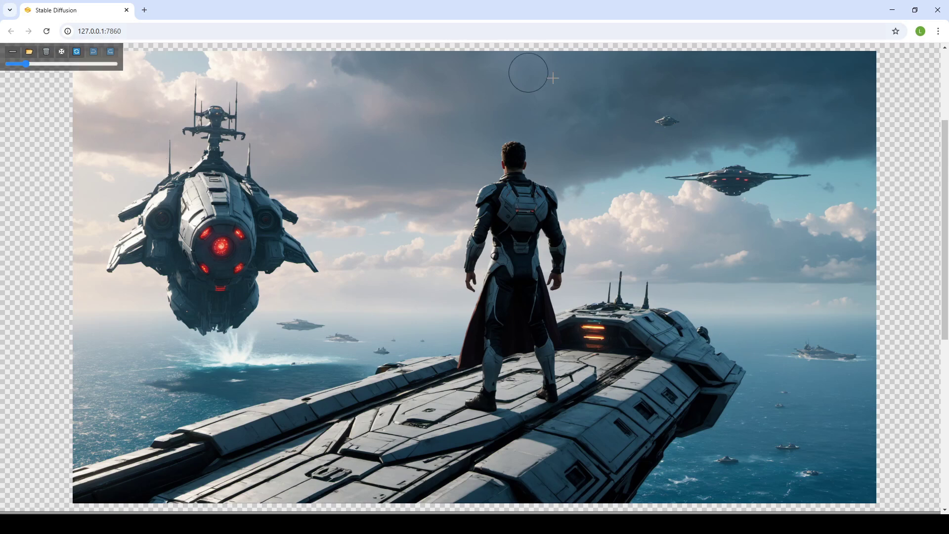
Step: Restore the canvas size and lower inpaint denoising strength from 0.75 to about 0.62
left_click(13, 51)
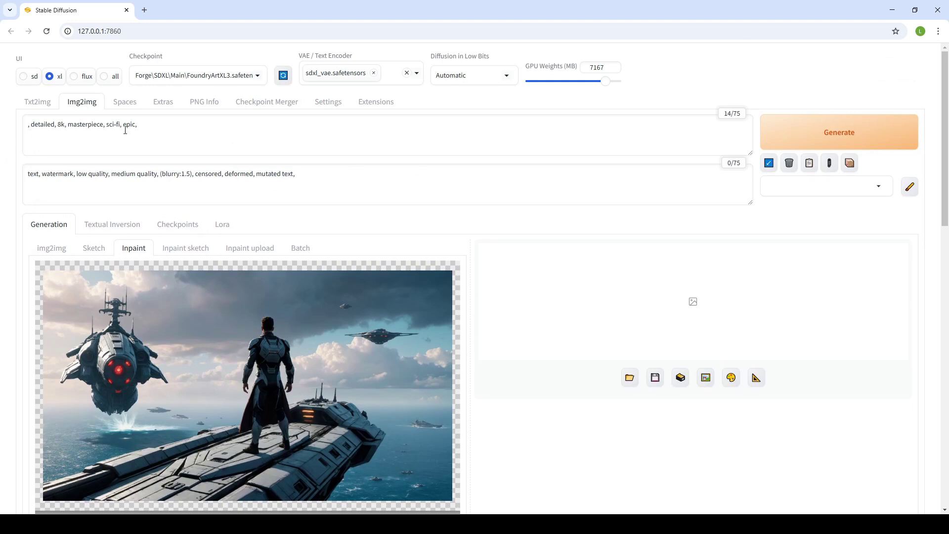
scroll(379, 187, "down", 8)
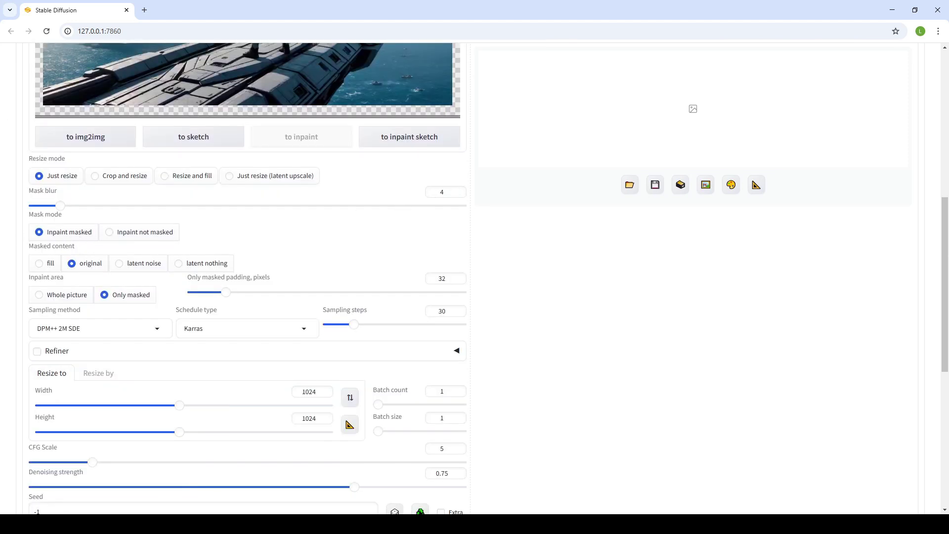
scroll(16, 201, "down", 2)
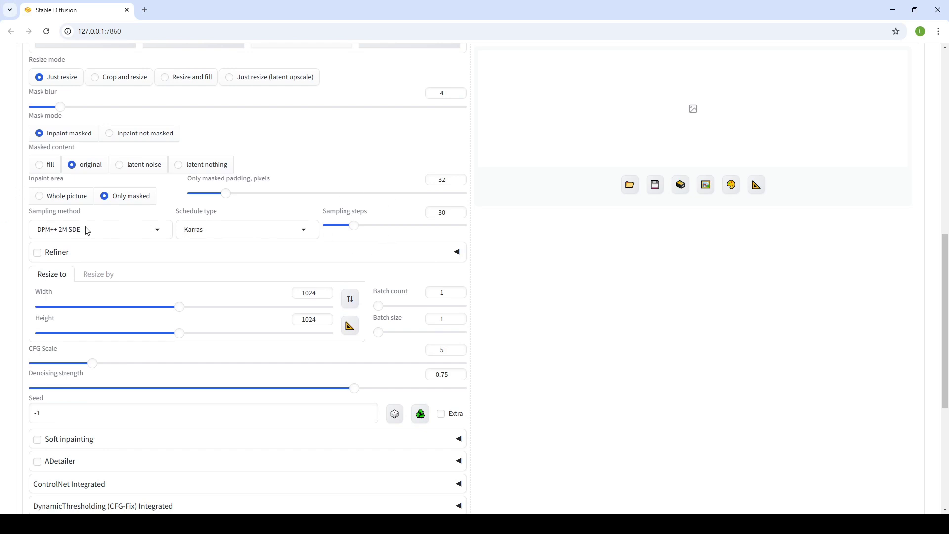
left_click_drag(354, 391, 291, 391)
scroll(7, 265, "up", 10)
scroll(9, 262, "down", 1)
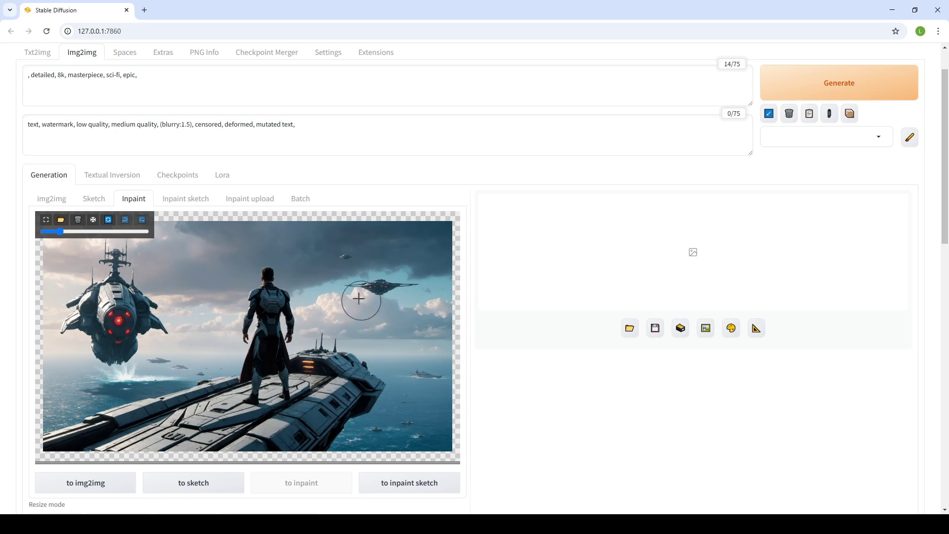
Step: Mask the distant right-hand saucer and regenerate it as a silver triangular spacecraft
scroll(369, 307, "up", 4)
scroll(405, 307, "up", 3)
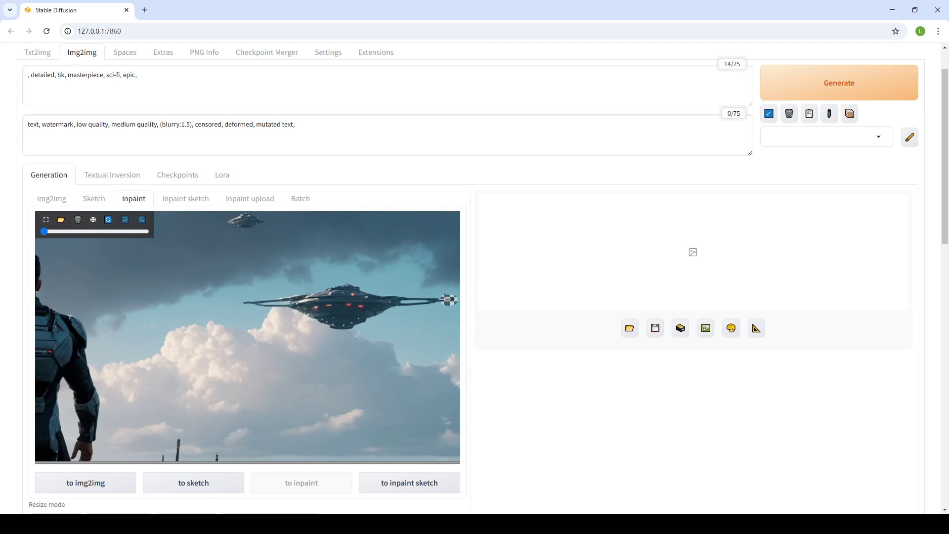
mouse_move(448, 300)
left_mouse_down()
mouse_move(384, 299)
mouse_move(396, 301)
left_mouse_up()
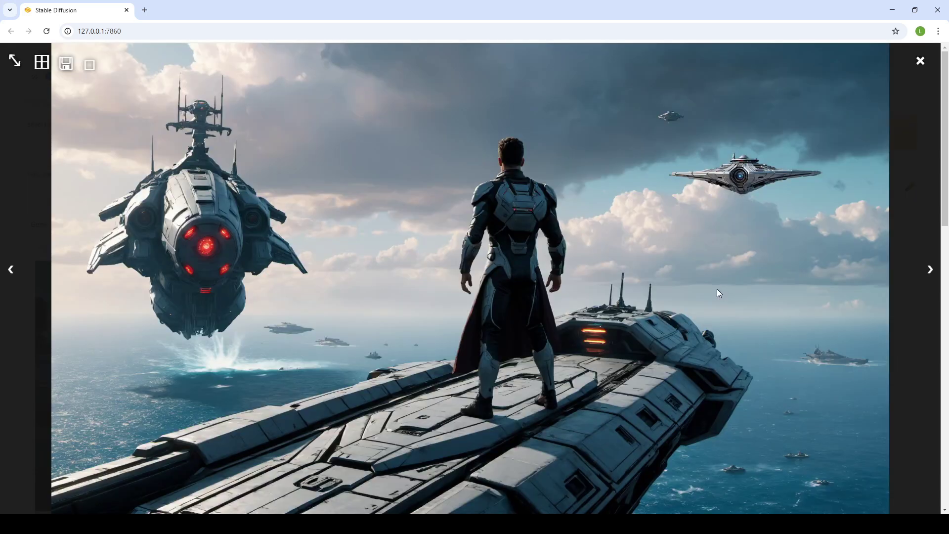
left_click(751, 204)
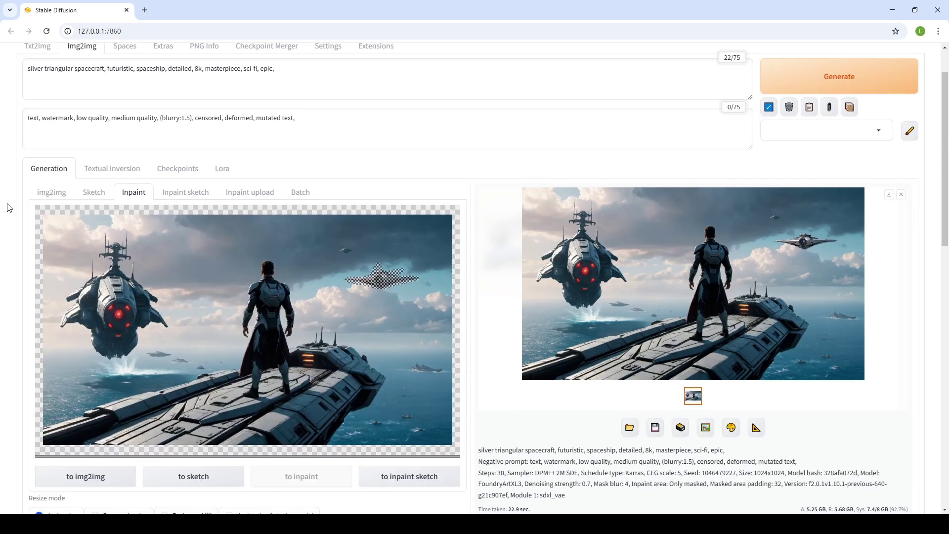
Step: Clear the old mask and mask the new spacecraft's central blue light
scroll(8, 207, "down", 2)
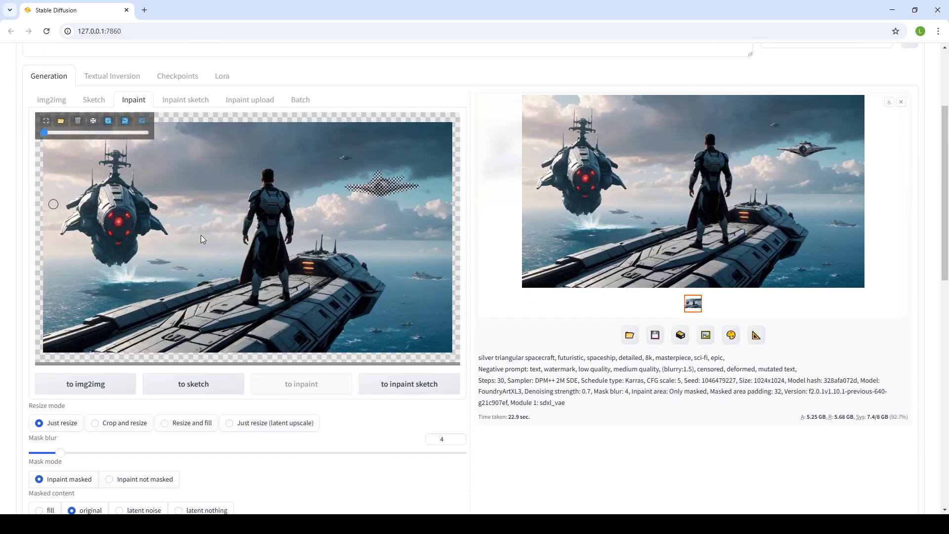
left_click(107, 121)
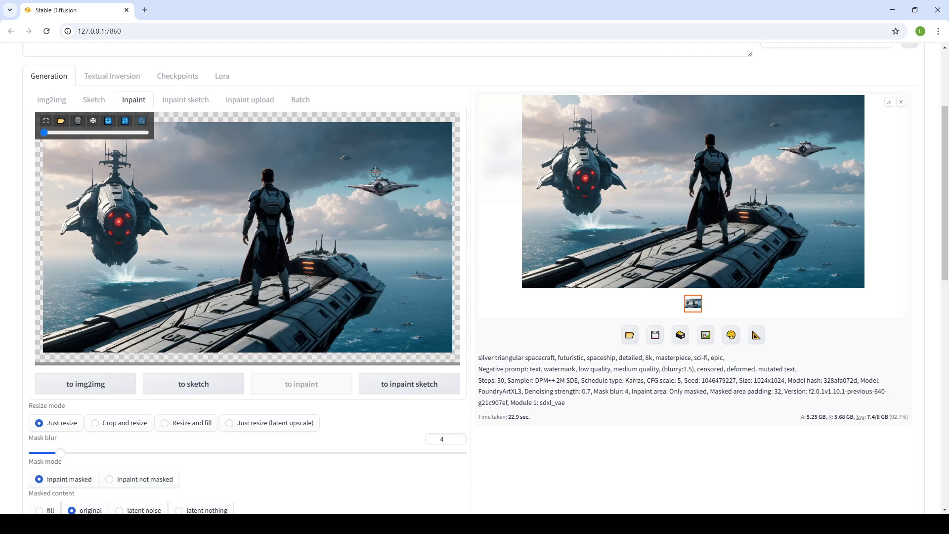
scroll(419, 186, "up", 3)
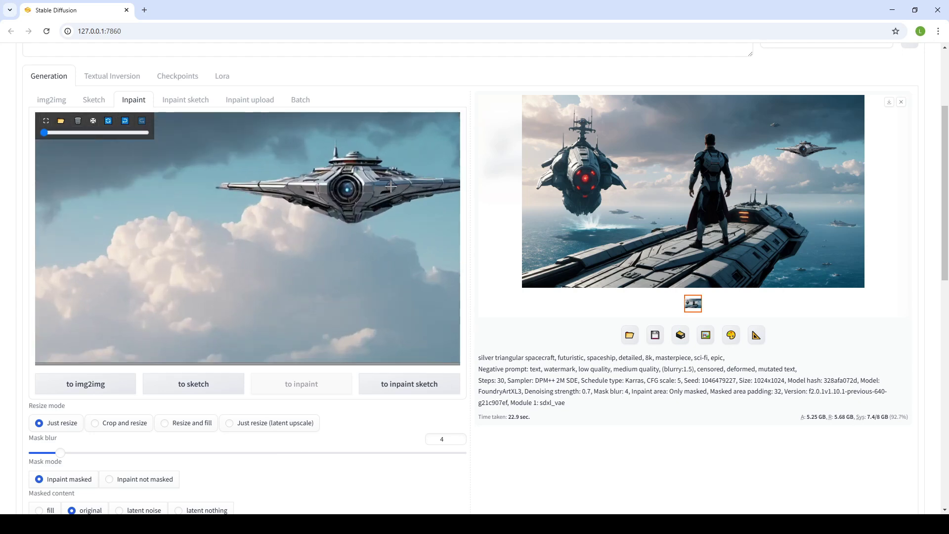
scroll(419, 187, "down", 3)
scroll(419, 186, "up", 5)
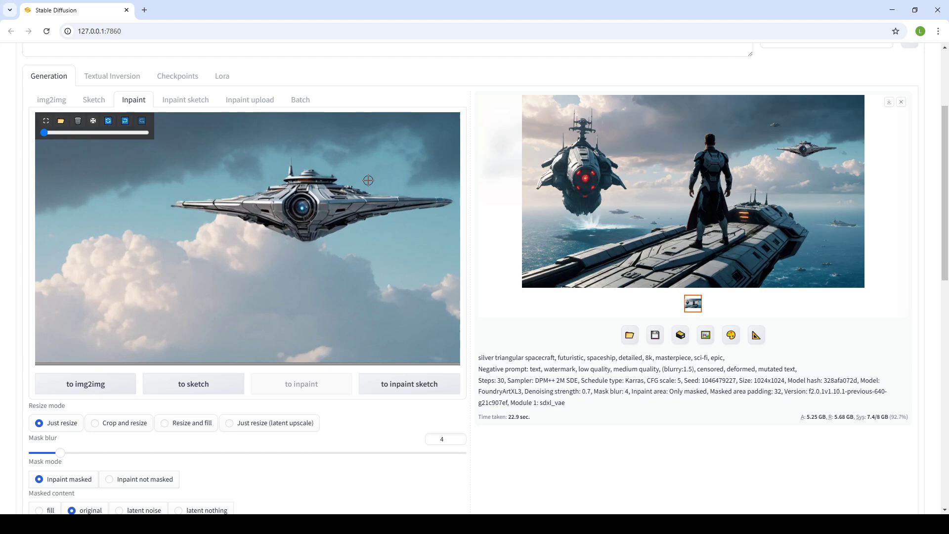
mouse_move(279, 211)
left_mouse_down()
mouse_move(278, 198)
mouse_move(295, 197)
mouse_move(299, 220)
mouse_move(276, 211)
mouse_move(292, 218)
left_mouse_up()
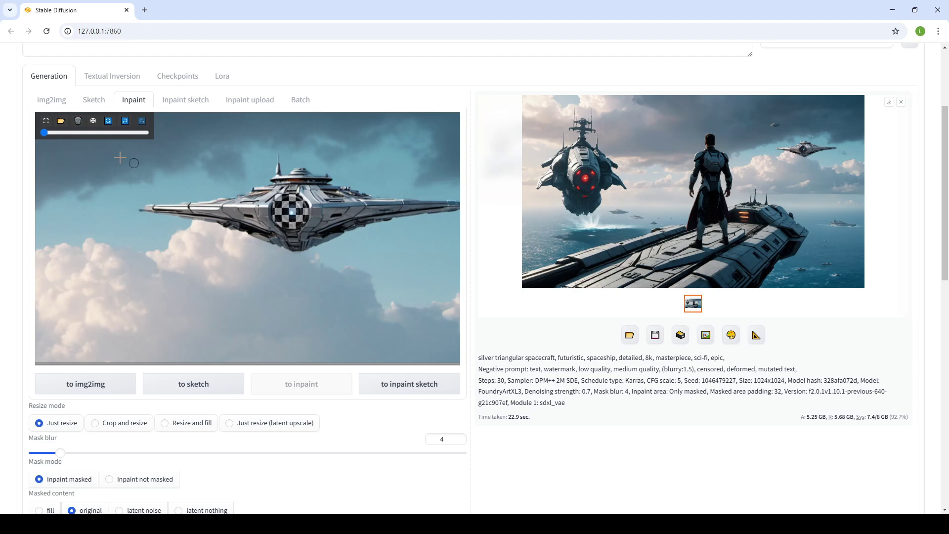
Step: Start the prompt with 'glowing red orb,' and generate at denoising strength about 0.6
scroll(22, 147, "up", 3)
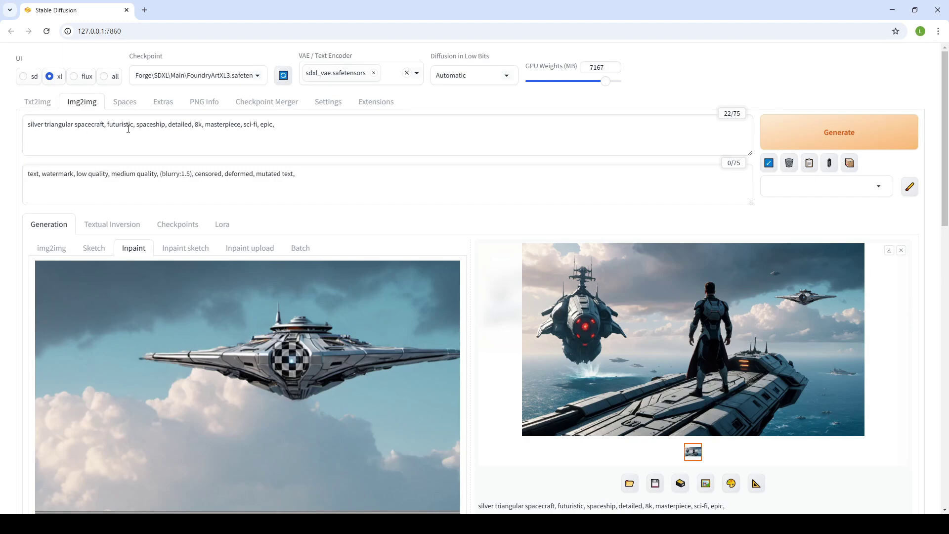
left_click_drag(106, 128, 27, 126)
type("glowing red")
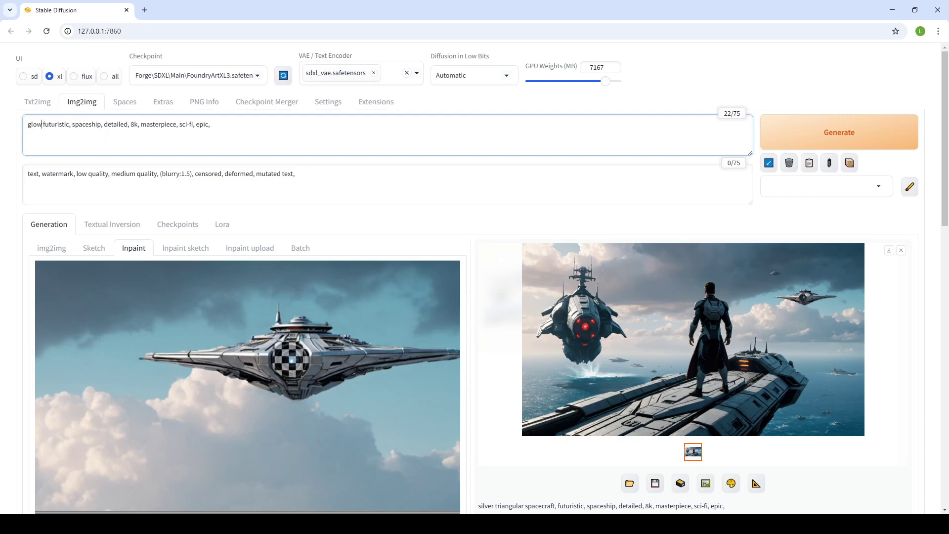
type(" or")
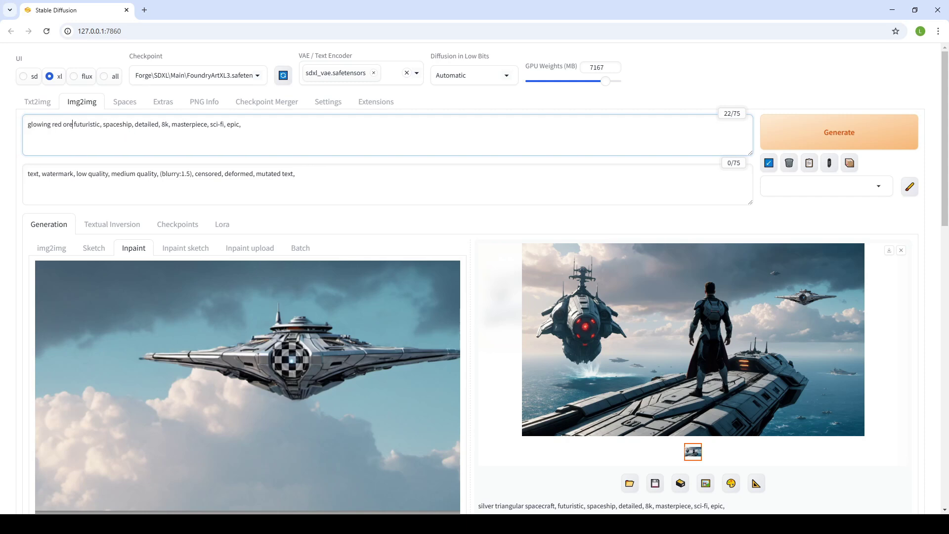
type("b,")
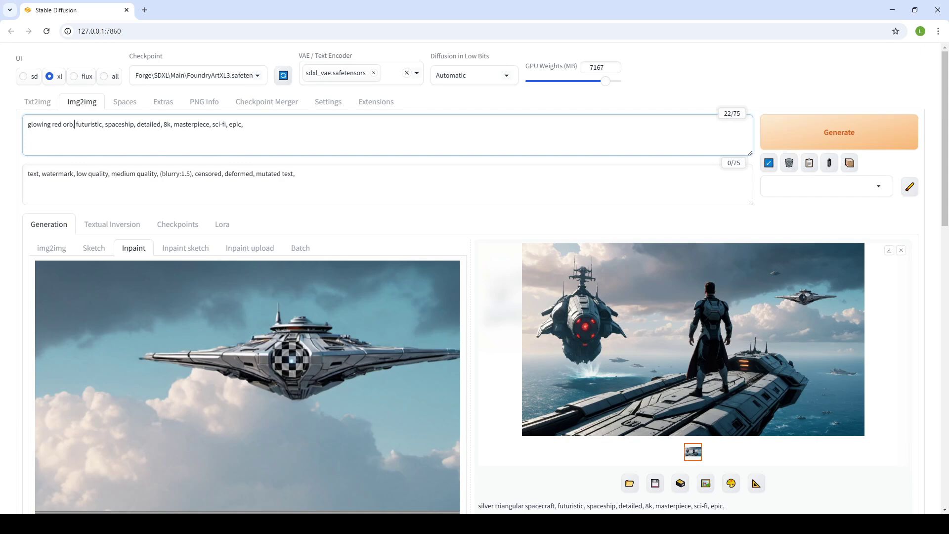
scroll(11, 180, "down", 10)
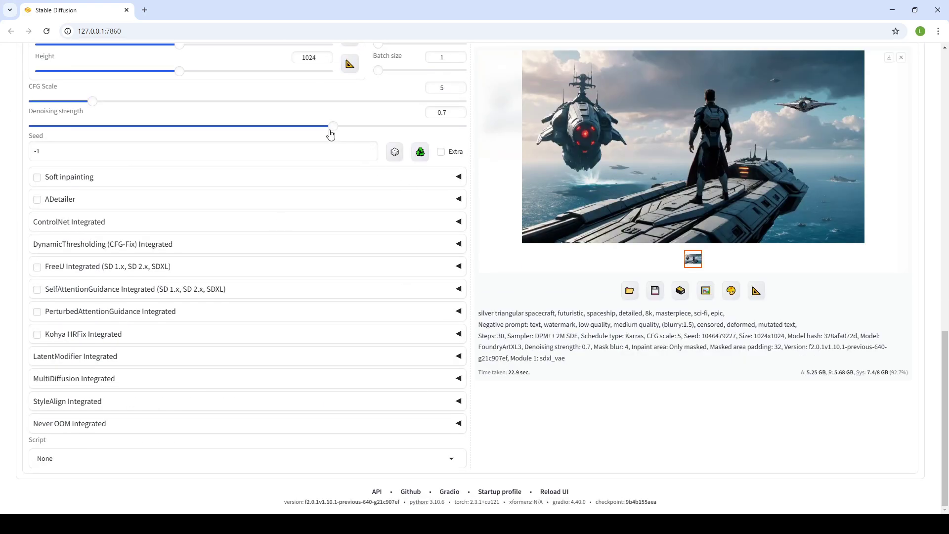
left_click_drag(331, 134, 290, 133)
scroll(468, 214, "up", 10)
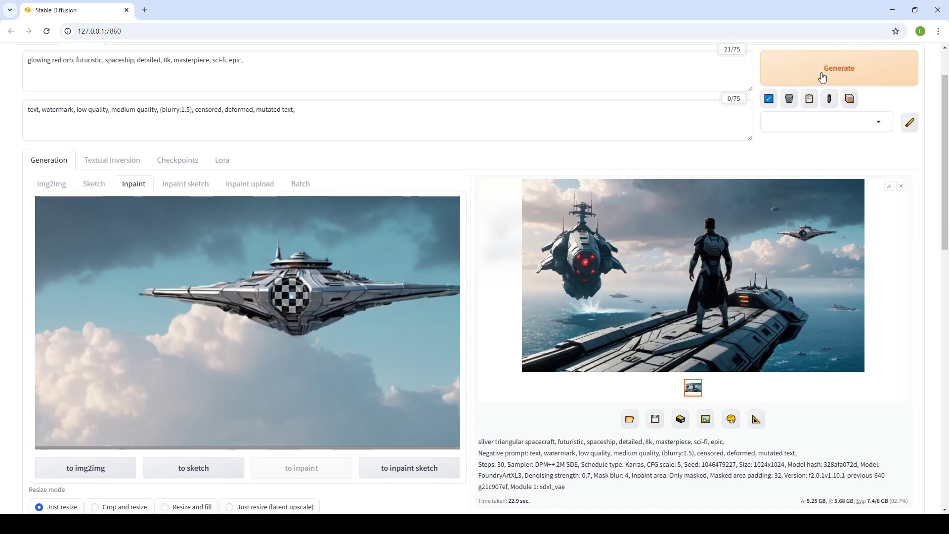
left_click(821, 78)
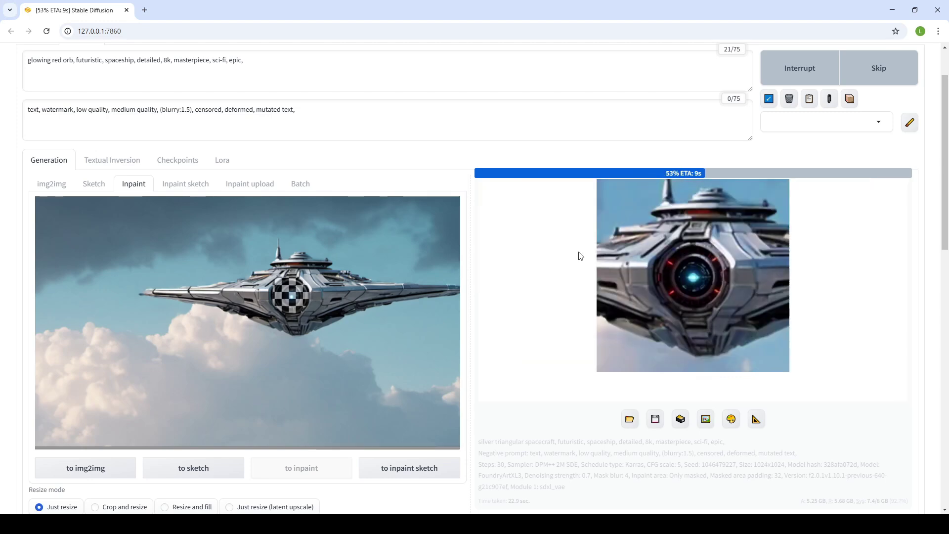
Step: Raise the denoising strength back to about 0.7
scroll(29, 177, "down", 12)
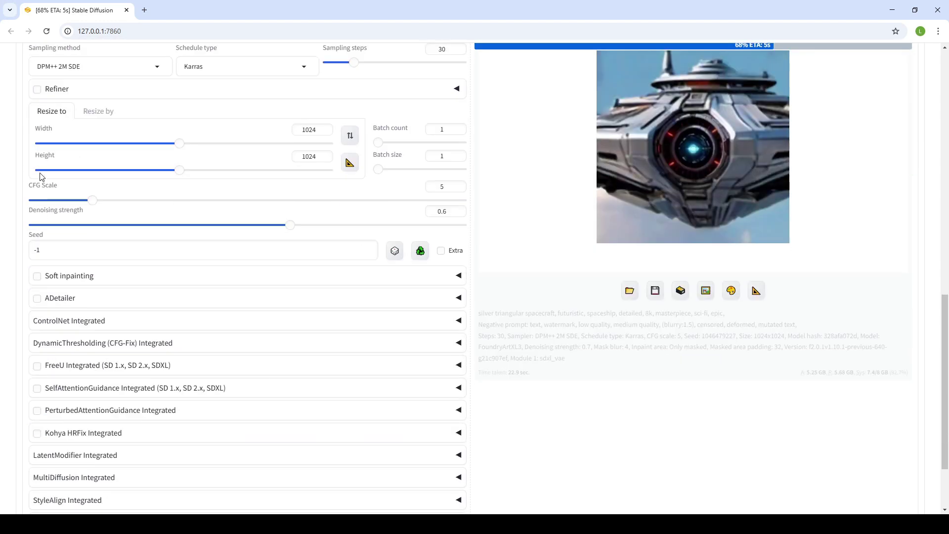
left_click_drag(290, 228, 333, 233)
scroll(294, 227, "up", 15)
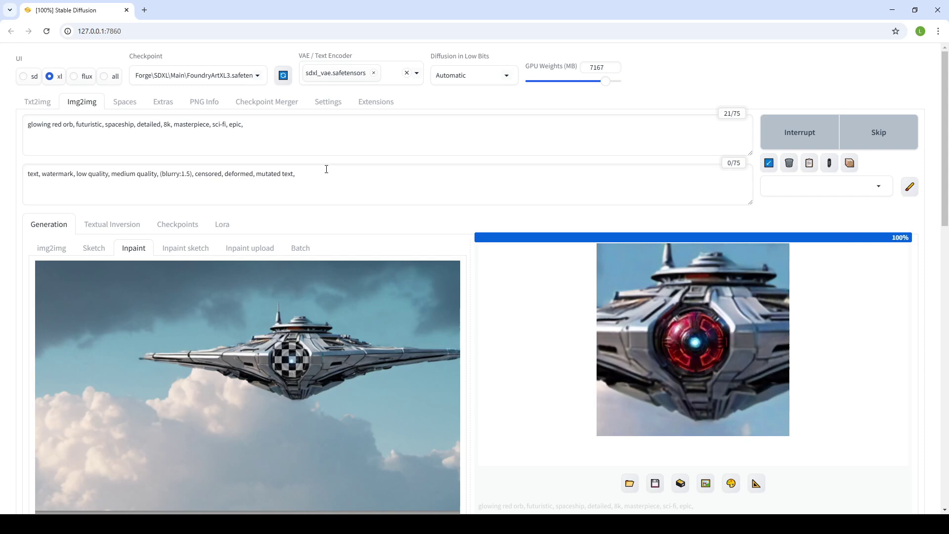
Step: Review the red-orb result and load it back onto the inpaint canvas
left_click(750, 297)
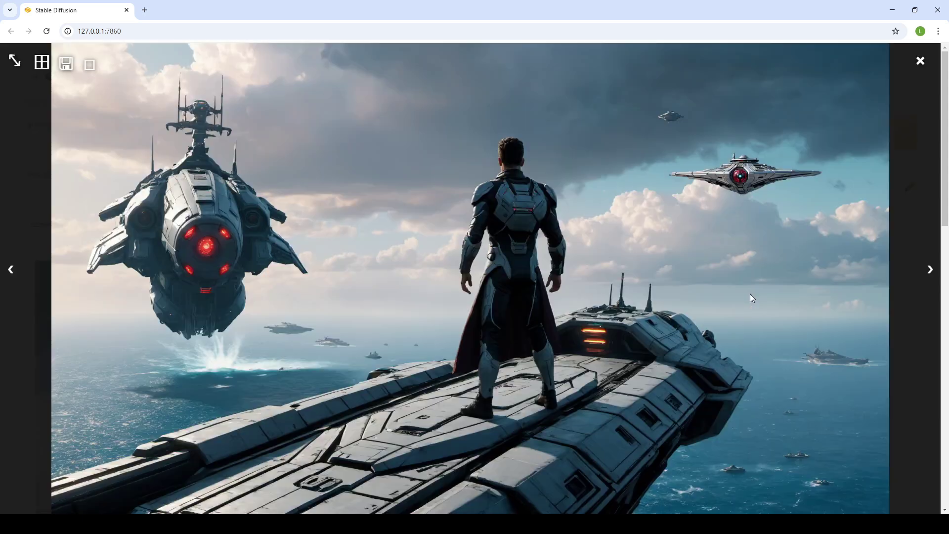
left_click(733, 194)
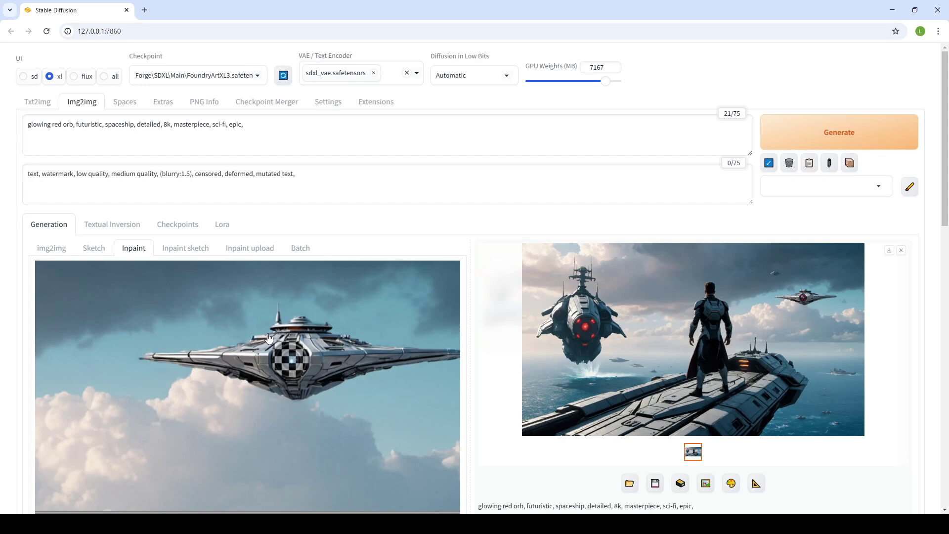
left_click_drag(268, 337, 267, 333)
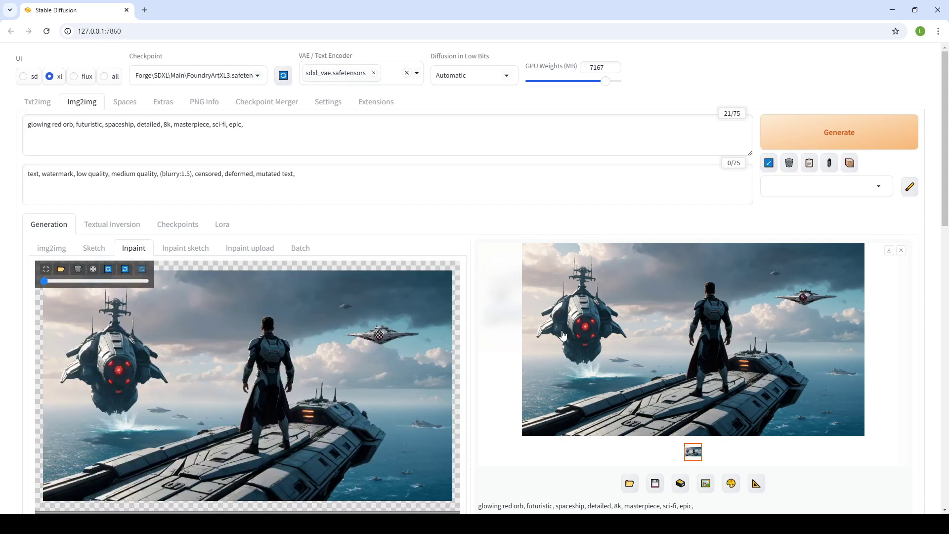
Step: Change the prompt to 'glowing red orange orb' and regenerate at denoising strength 0.74
left_click(60, 123)
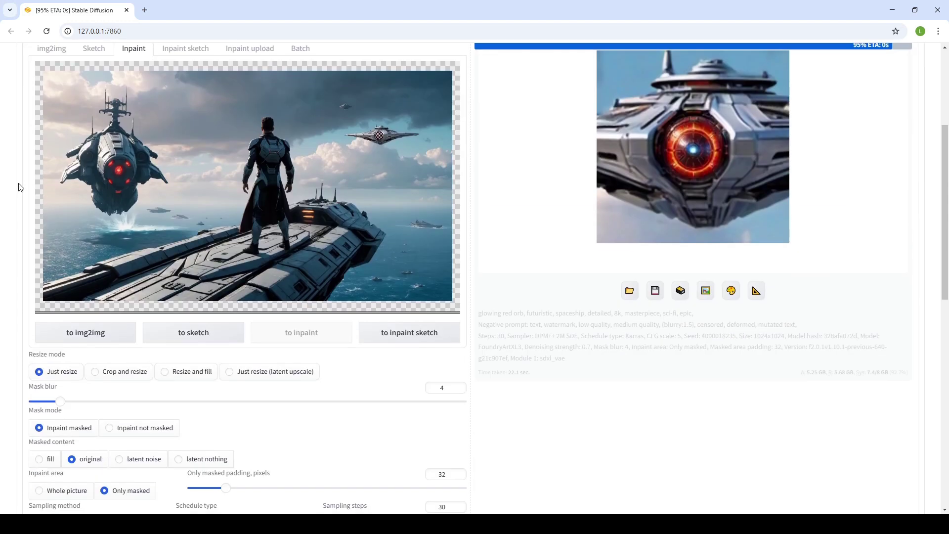
scroll(310, 234, "down", 8)
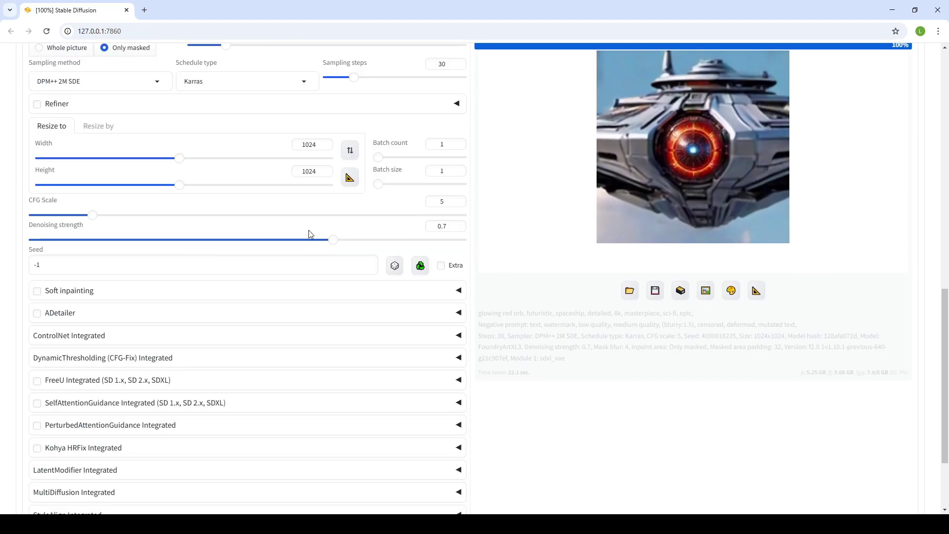
left_click_drag(334, 241, 350, 242)
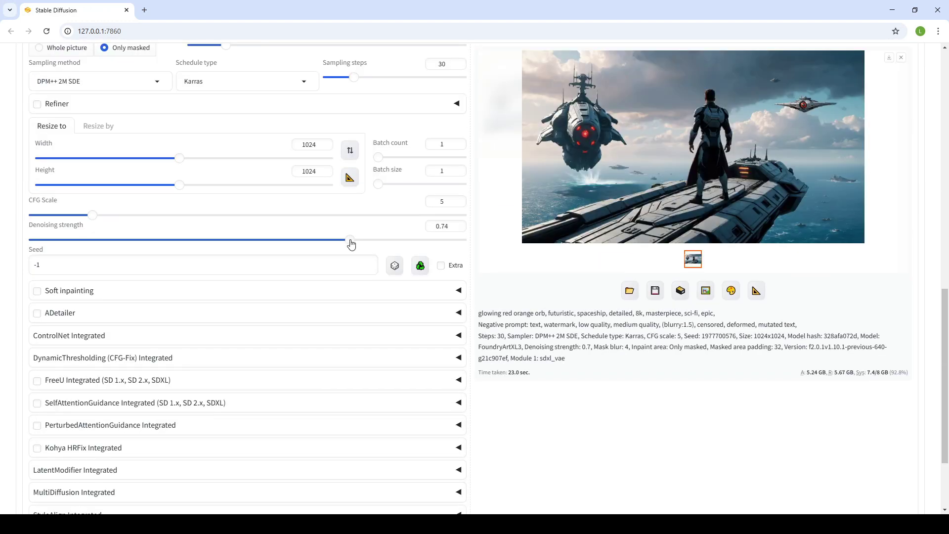
scroll(632, 268, "up", 10)
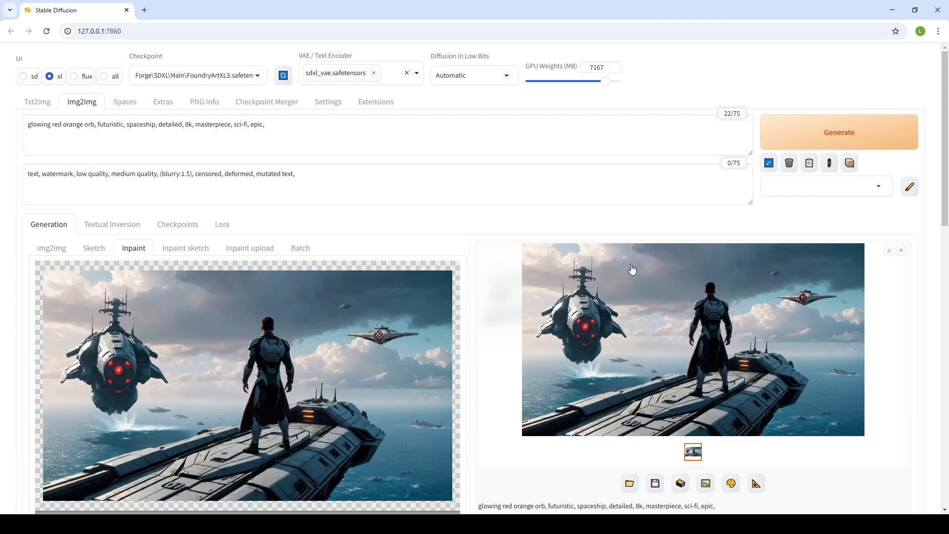
left_click(817, 121)
left_click(580, 295)
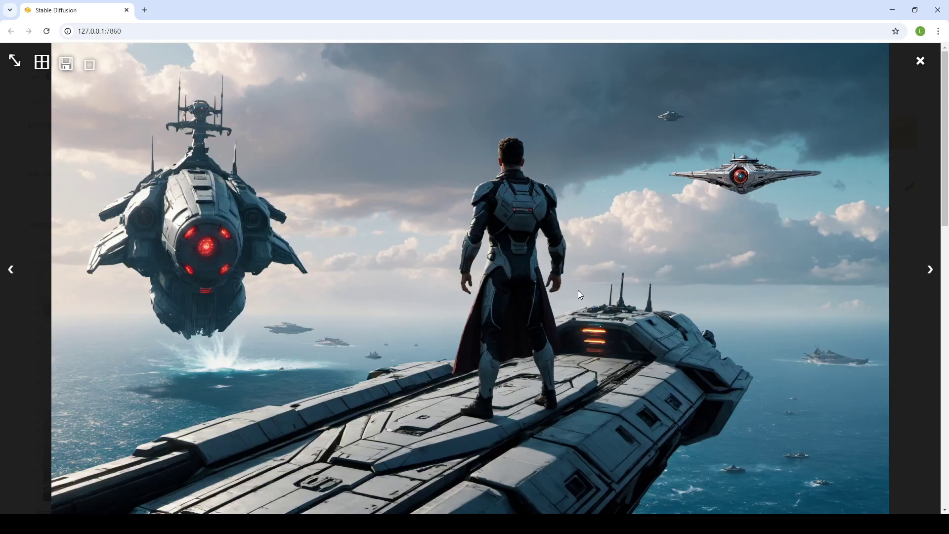
left_click(650, 168)
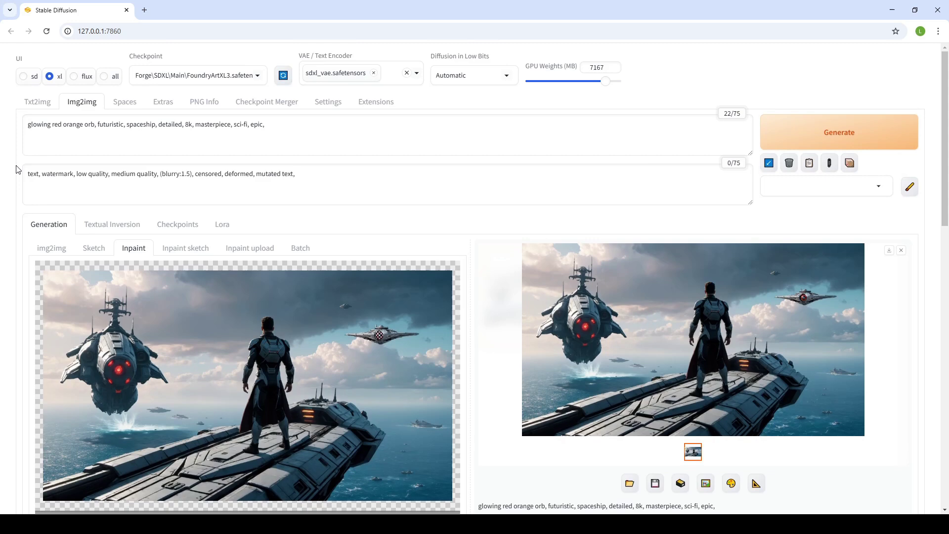
scroll(17, 169, "down", 9)
scroll(155, 184, "up", 9)
left_click(815, 316)
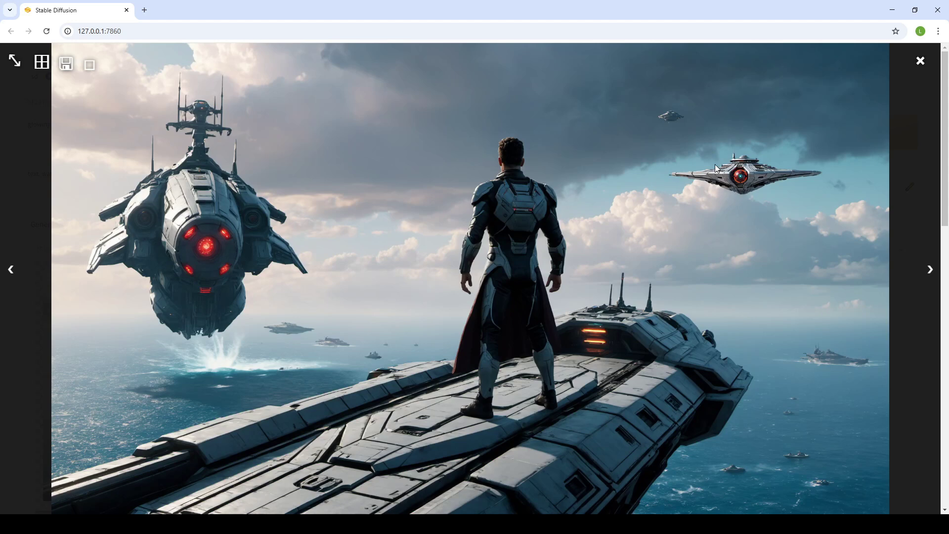
left_click(736, 176)
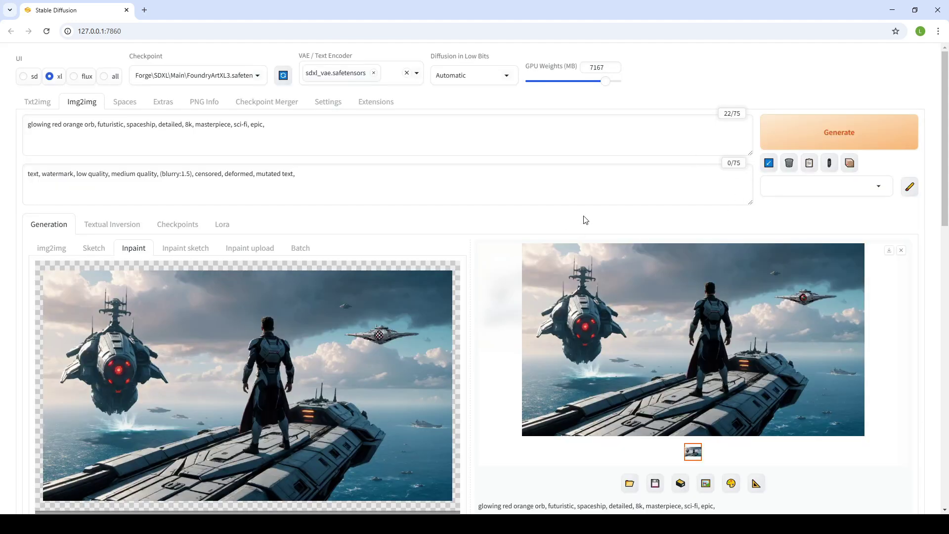
scroll(385, 217, "down", 3)
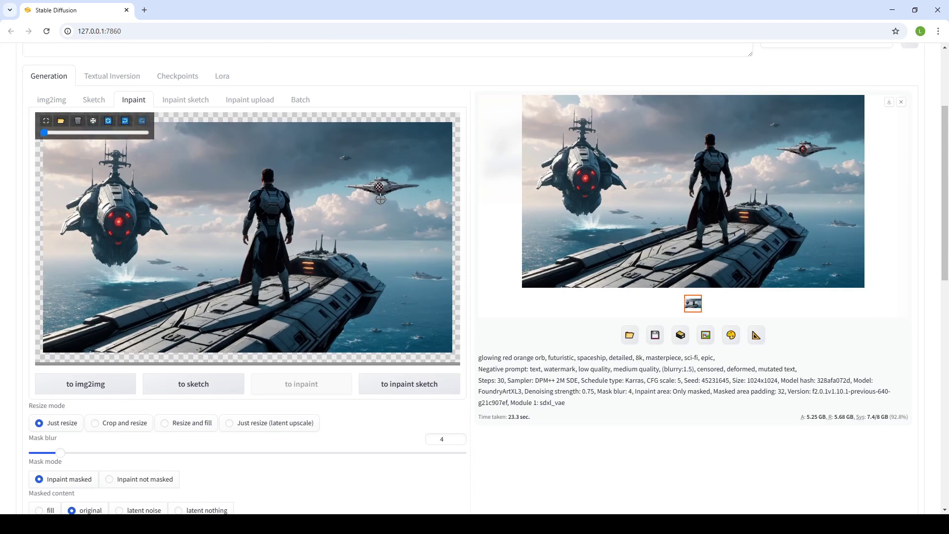
scroll(380, 199, "up", 4)
scroll(13, 152, "up", 3)
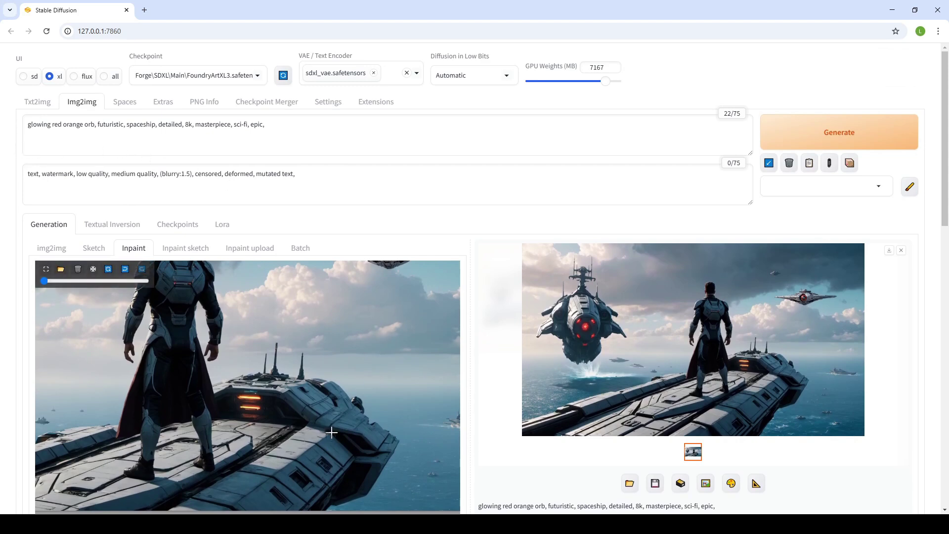
left_click(60, 263)
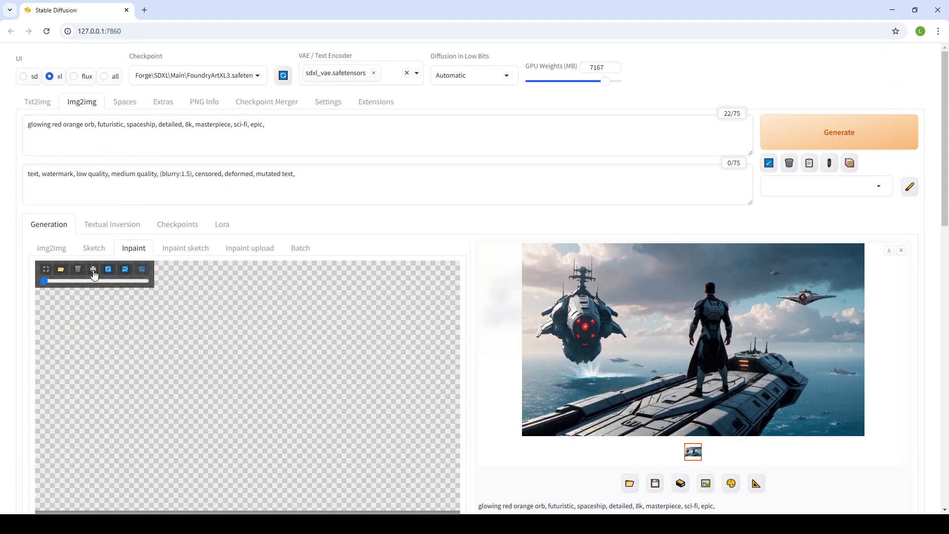
left_click(94, 269)
scroll(25, 254, "down", 5)
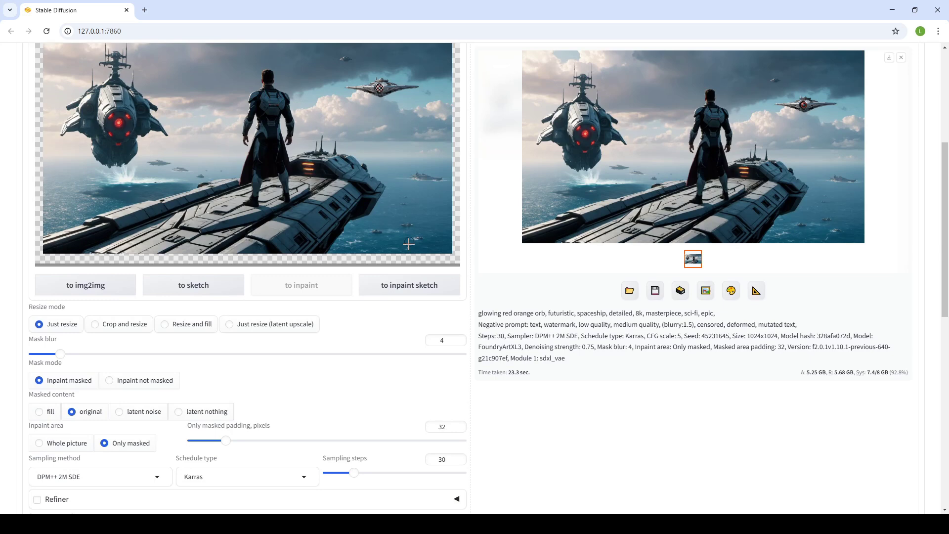
Step: Load the image into Inpaint sketch and paint the small ship's orb solid red
left_click(408, 287)
scroll(401, 281, "up", 2)
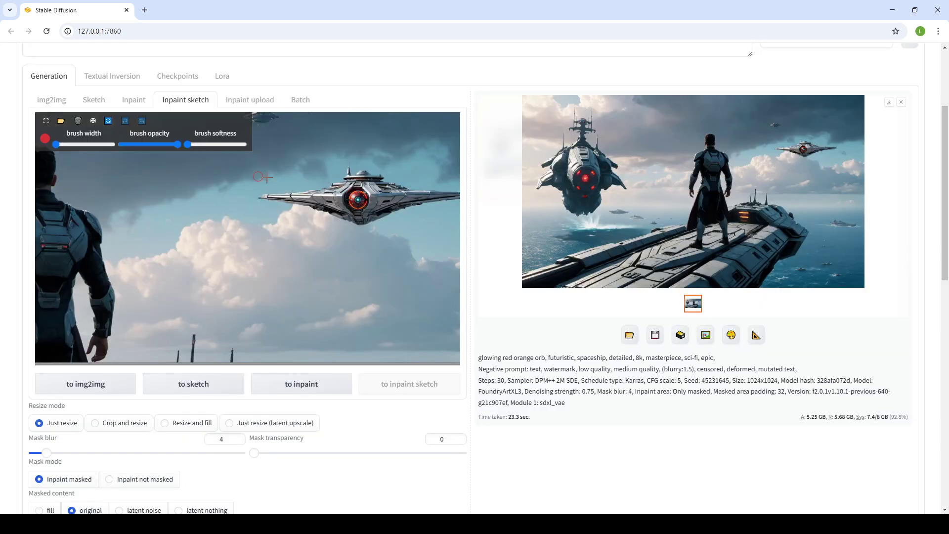
scroll(376, 206, "up", 4)
scroll(376, 206, "up", 2)
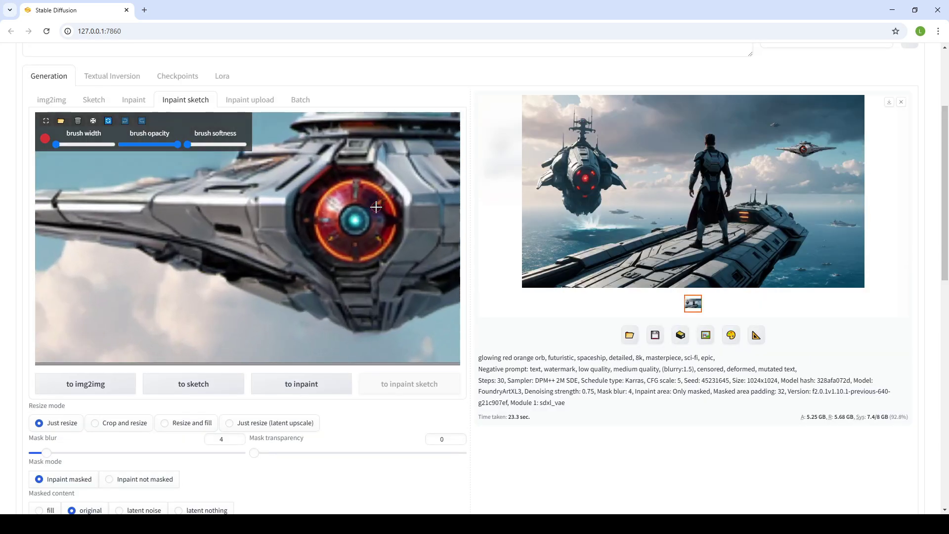
mouse_move(354, 212)
left_mouse_down()
mouse_move(344, 213)
mouse_move(358, 212)
mouse_move(358, 232)
mouse_move(371, 210)
mouse_move(352, 212)
mouse_move(339, 190)
mouse_move(368, 188)
mouse_move(390, 232)
mouse_move(360, 261)
mouse_move(317, 243)
mouse_move(314, 191)
mouse_move(355, 175)
mouse_move(393, 199)
mouse_move(380, 253)
mouse_move(326, 194)
mouse_move(359, 193)
left_mouse_up()
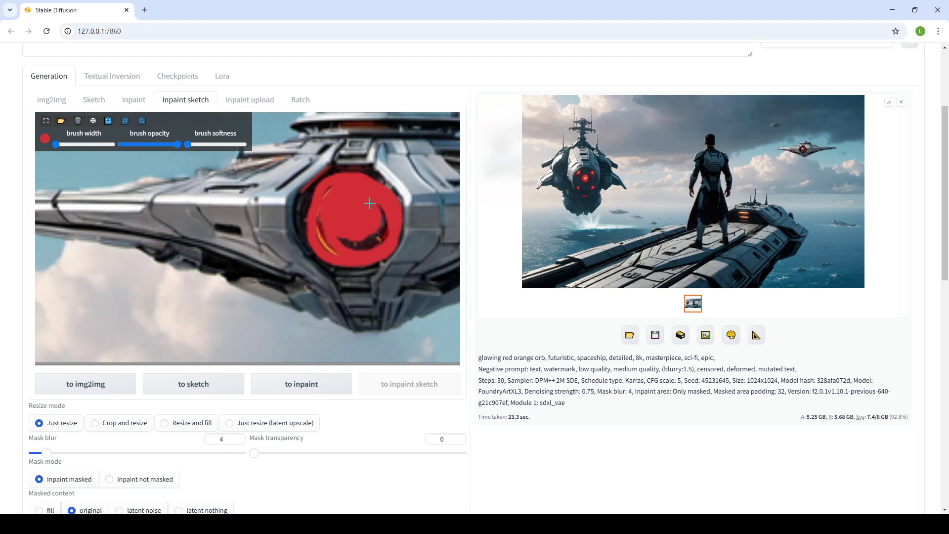
mouse_move(374, 182)
left_mouse_down()
mouse_move(375, 243)
mouse_move(329, 218)
mouse_move(354, 228)
mouse_move(345, 188)
mouse_move(315, 204)
mouse_move(315, 232)
mouse_move(321, 193)
mouse_move(312, 208)
mouse_move(319, 235)
mouse_move(319, 206)
mouse_move(325, 244)
mouse_move(373, 238)
left_mouse_up()
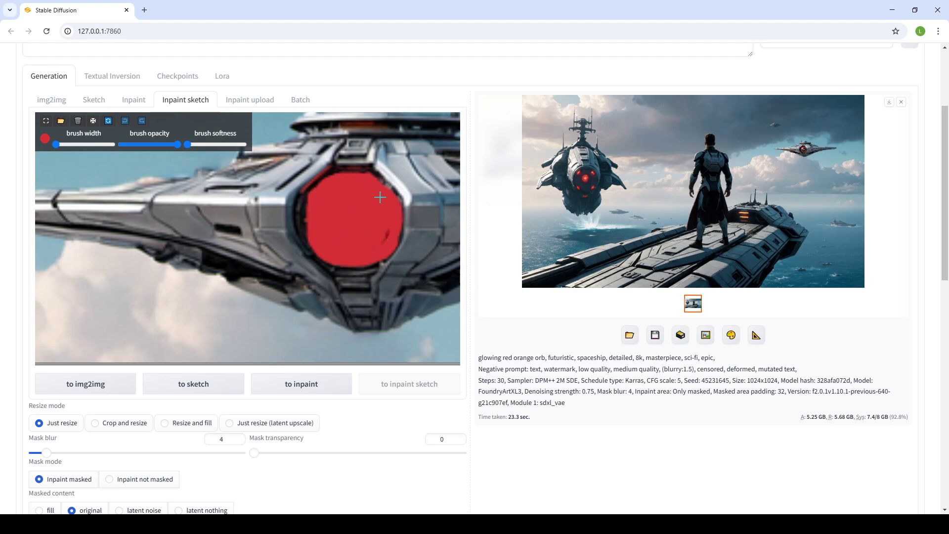
left_click_drag(390, 213, 371, 246)
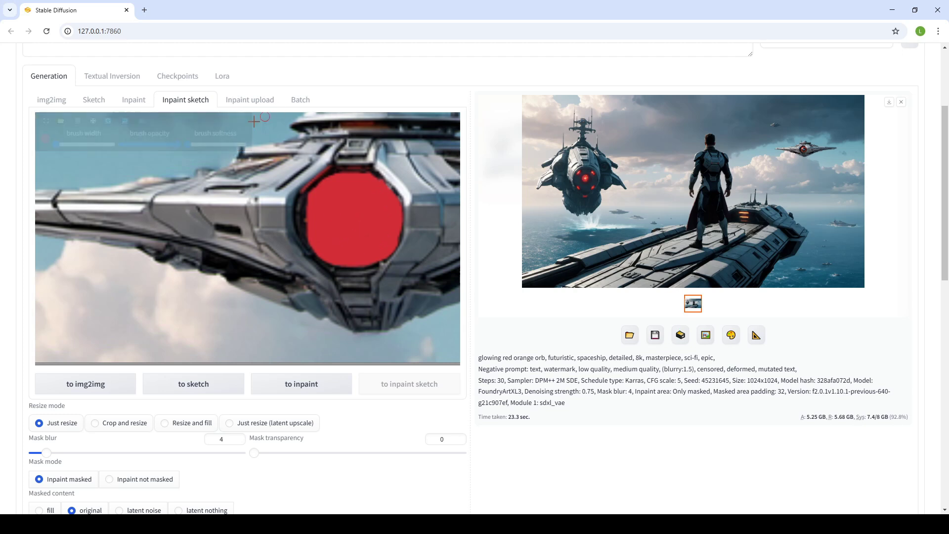
Step: Generate the sketch-guided inpaint and inspect the orange-red orb result full screen
scroll(6, 113, "down", 4)
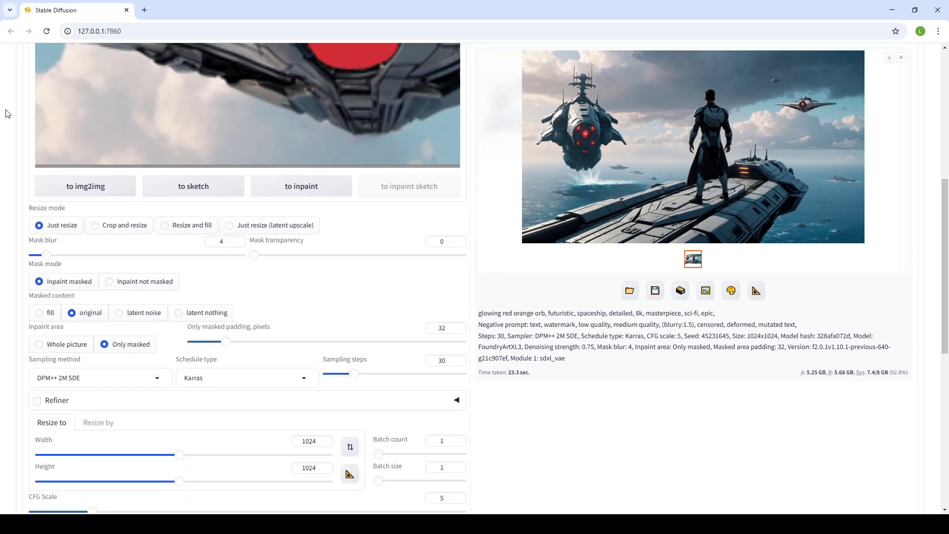
scroll(6, 113, "down", 1)
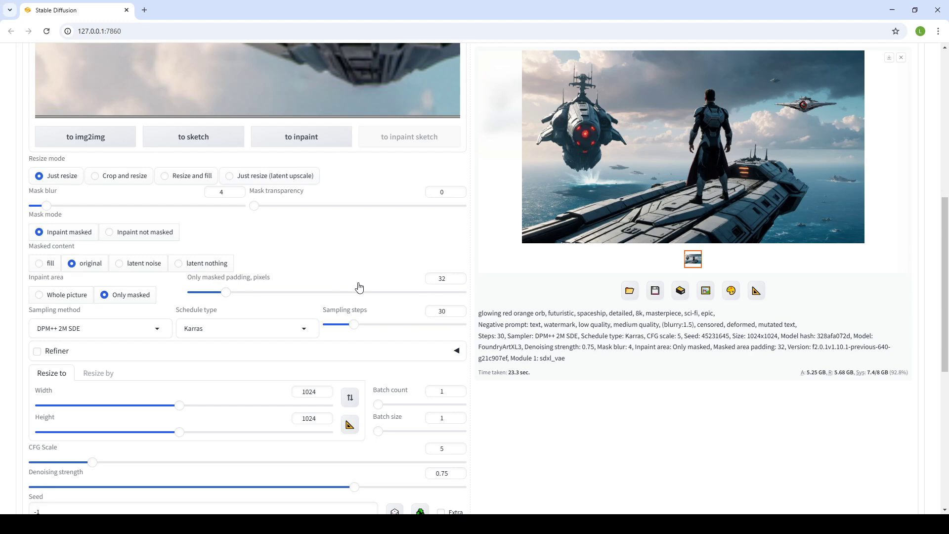
scroll(14, 160, "up", 6)
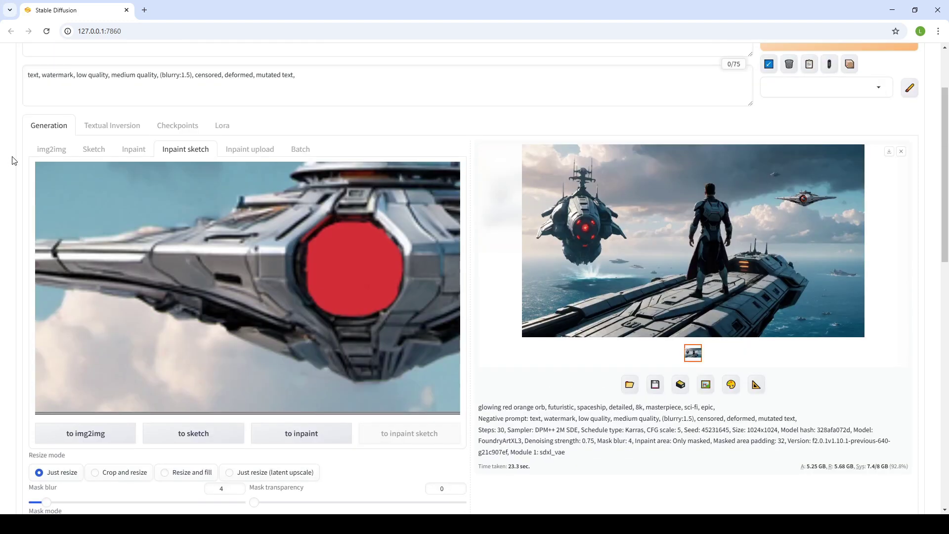
scroll(17, 157, "down", 3)
scroll(17, 157, "up", 5)
left_click(839, 131)
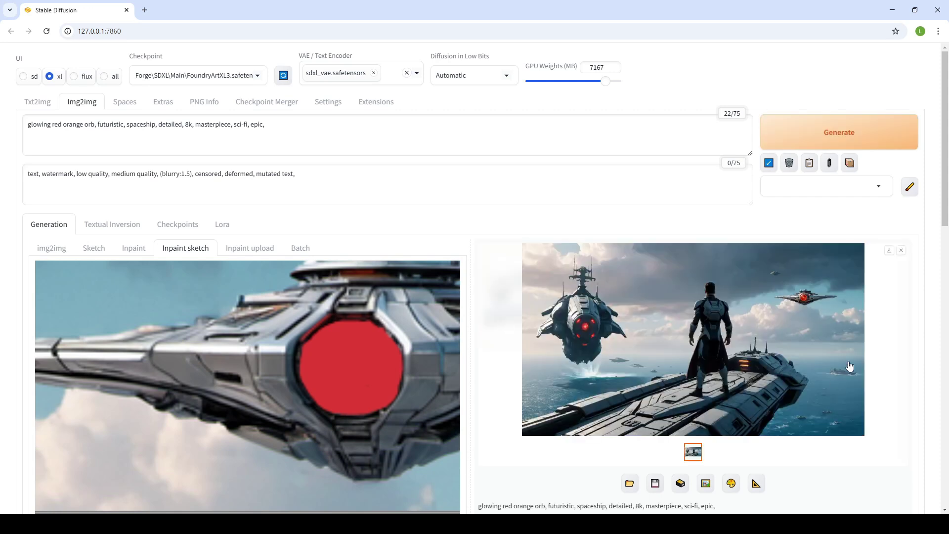
left_click(612, 305)
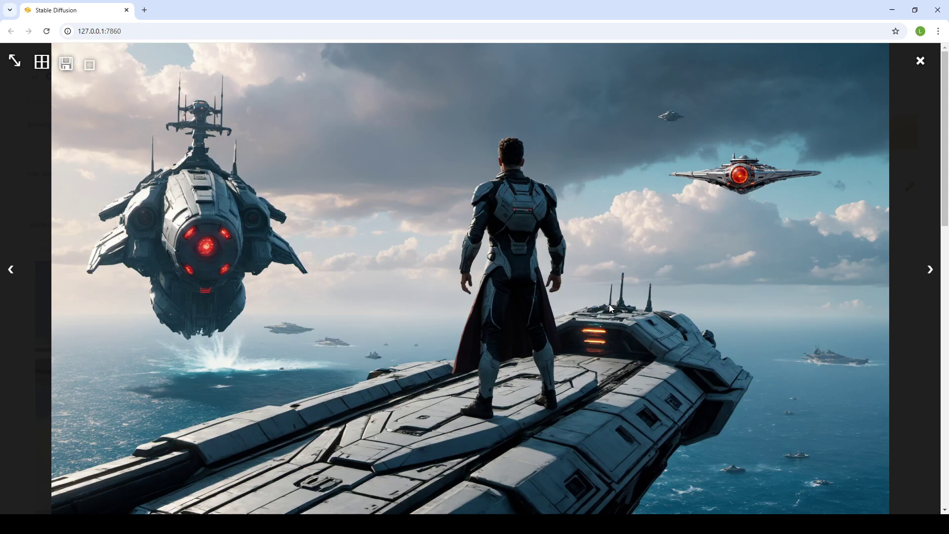
left_click(609, 304)
scroll(20, 261, "down", 4)
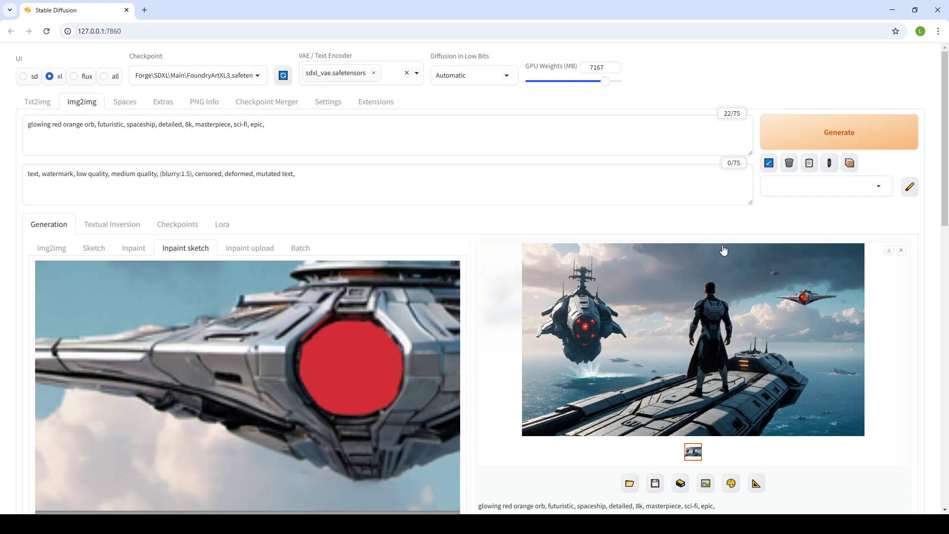
left_click(695, 296)
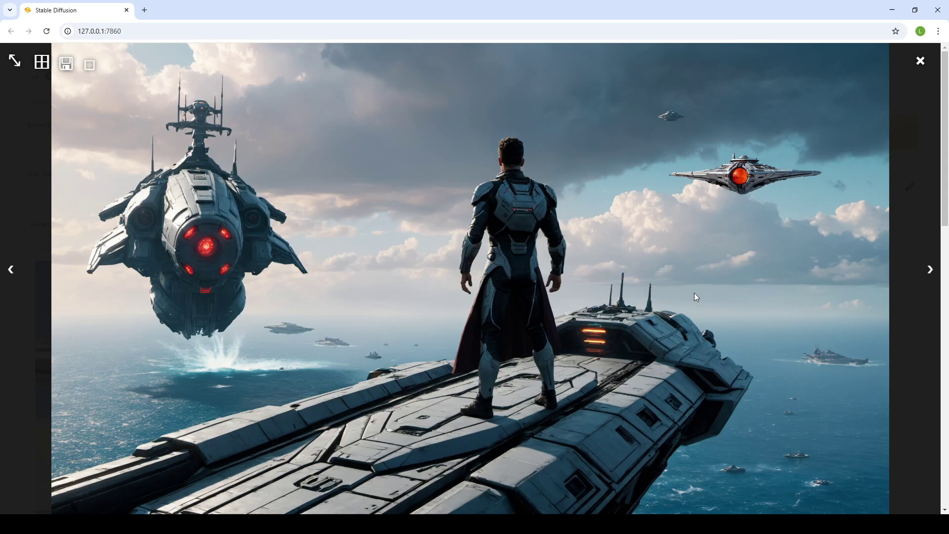
left_click(737, 177)
left_click(800, 298)
Step: Send the image to plain inpainting and mask the small ship's orb
left_click(719, 246)
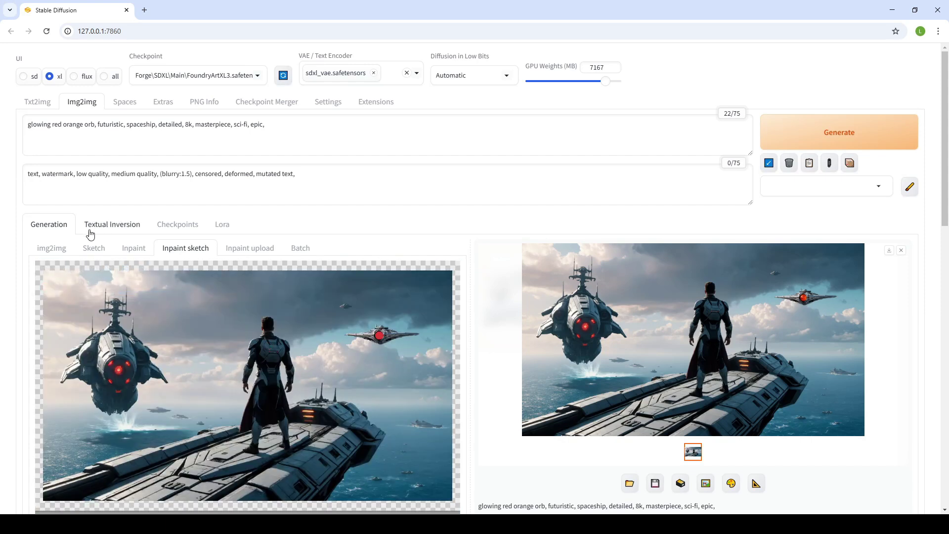
scroll(7, 210, "down", 3)
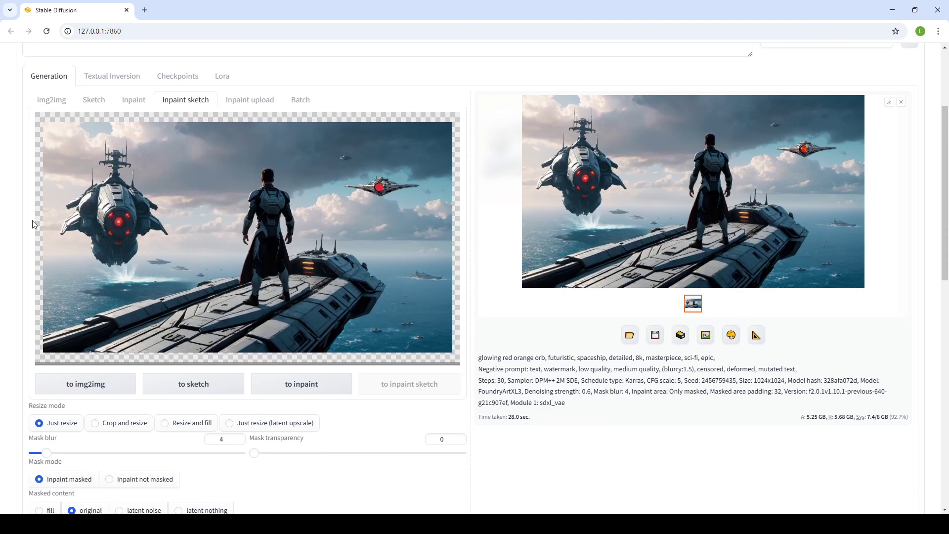
left_click(291, 390)
mouse_move(395, 313)
left_mouse_down()
mouse_move(398, 338)
mouse_move(369, 347)
mouse_move(359, 314)
mouse_move(361, 332)
left_mouse_up()
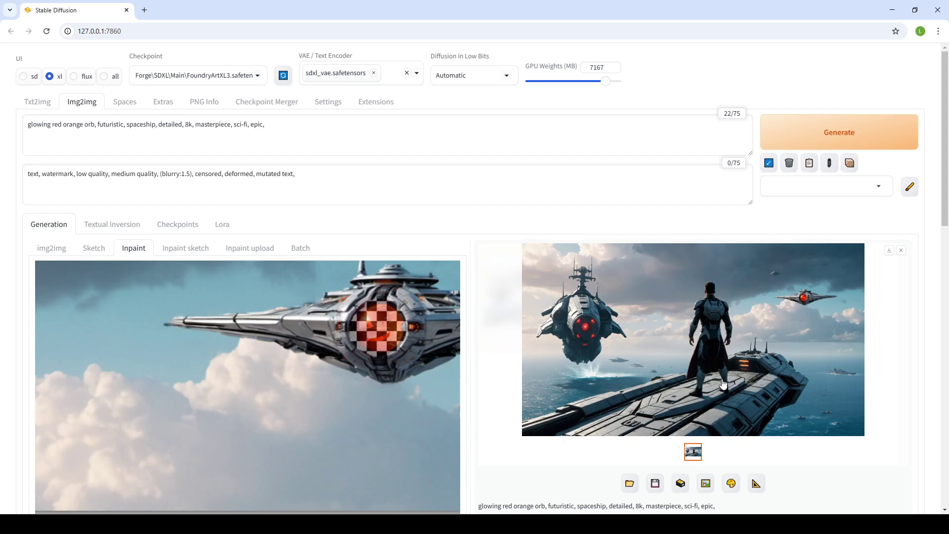
Step: Load the newest result, mask the small sky spaceship, and render it as dark steel
mouse_move(583, 328)
left_mouse_down()
mouse_move(226, 309)
mouse_move(230, 354)
mouse_move(137, 287)
mouse_move(251, 310)
left_mouse_up()
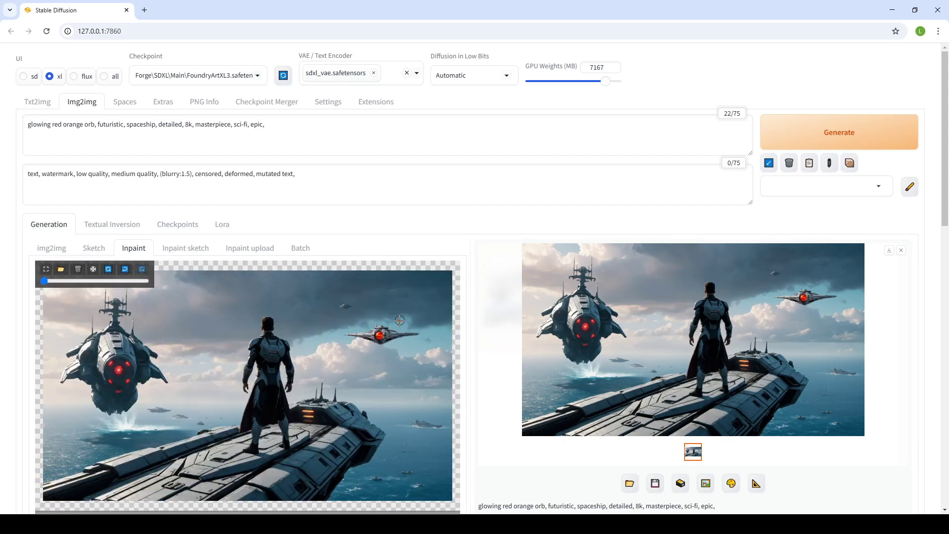
mouse_move(363, 334)
left_mouse_down()
mouse_move(348, 334)
mouse_move(381, 334)
left_mouse_up()
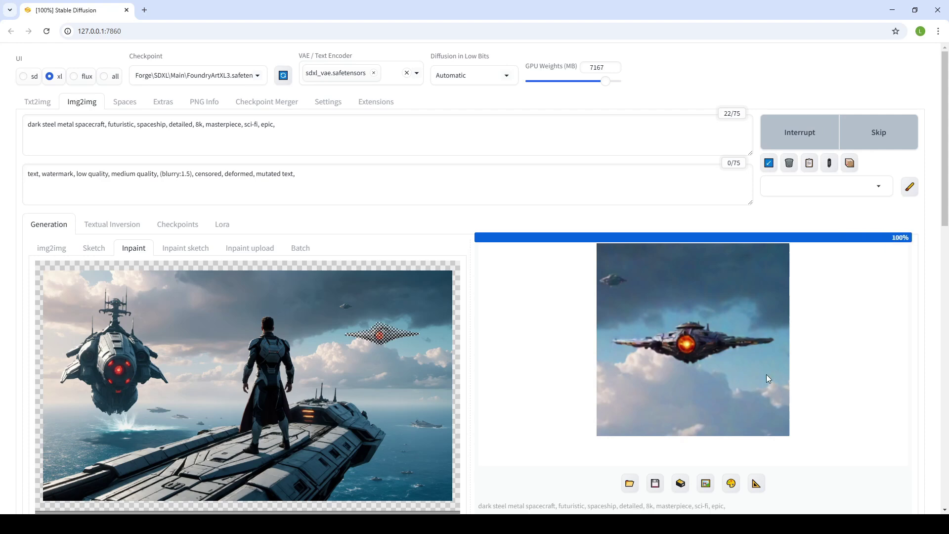
left_click(771, 319)
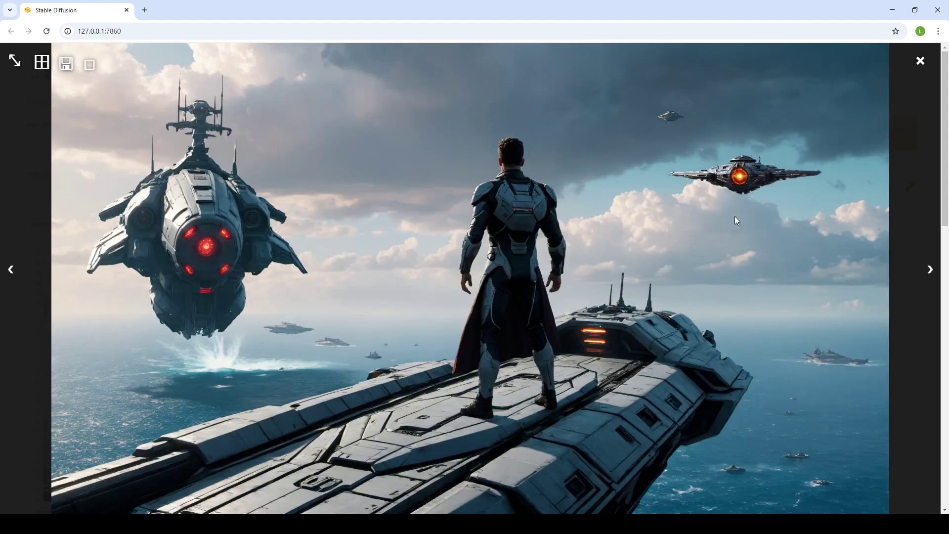
left_click(782, 162)
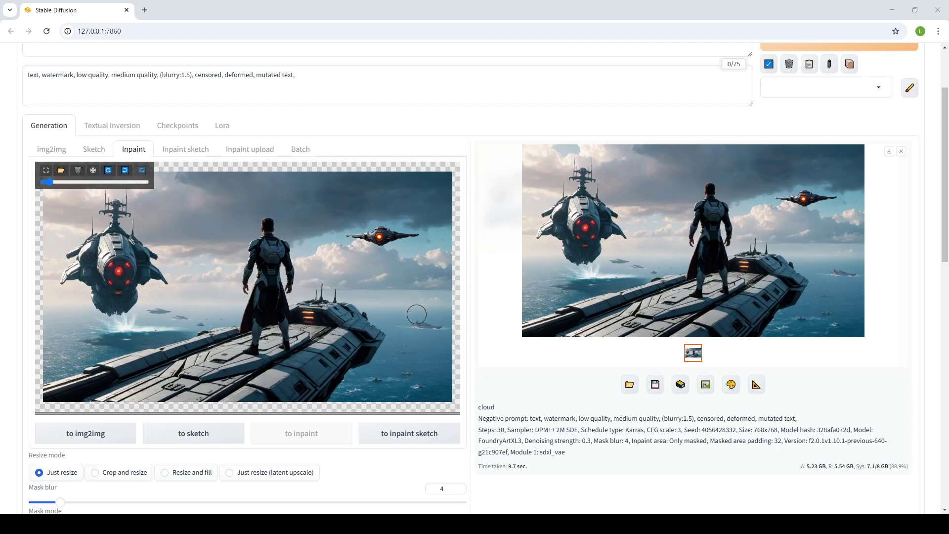
Step: Zoom in and mask the patch of open sea to the right of the ship's hull
scroll(426, 325, "up", 5)
scroll(426, 326, "down", 8)
scroll(426, 322, "up", 8)
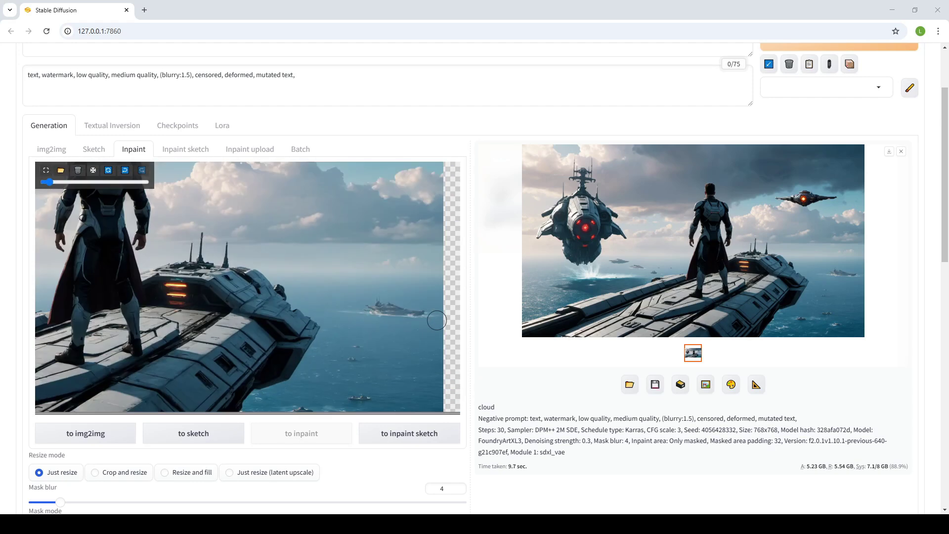
scroll(336, 332, "down", 3)
scroll(332, 356, "up", 3)
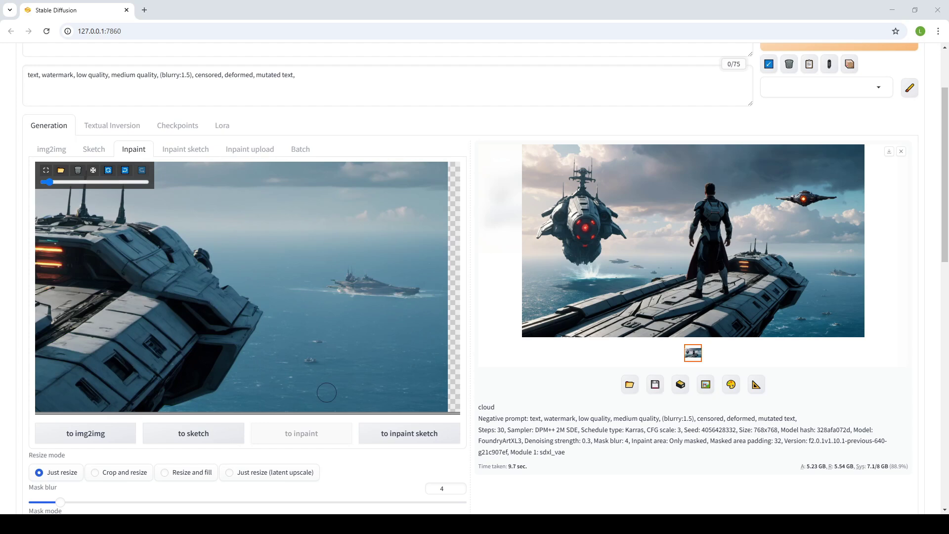
scroll(328, 375, "down", 4)
scroll(327, 393, "up", 3)
scroll(327, 393, "up", 2)
scroll(328, 391, "down", 3)
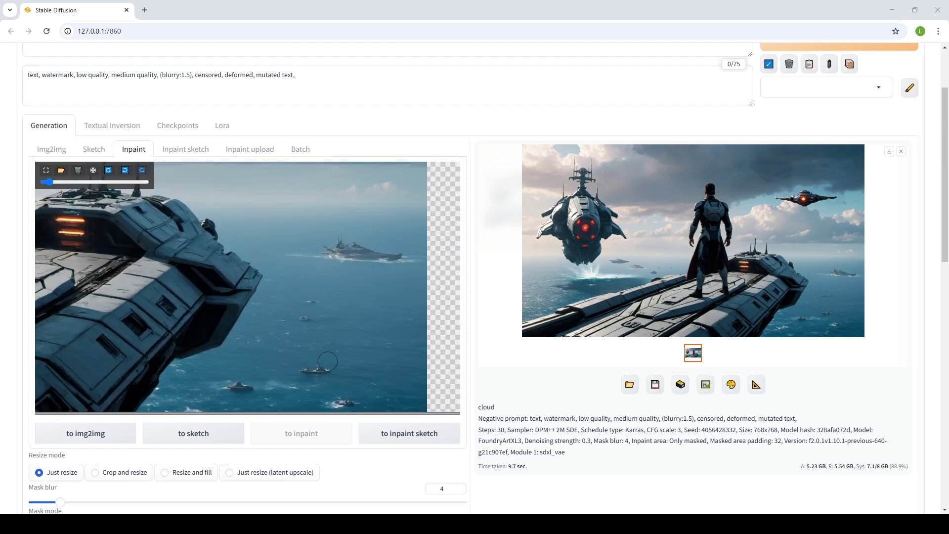
scroll(331, 389, "up", 3)
scroll(334, 388, "up", 1)
scroll(334, 388, "down", 3)
scroll(334, 388, "up", 4)
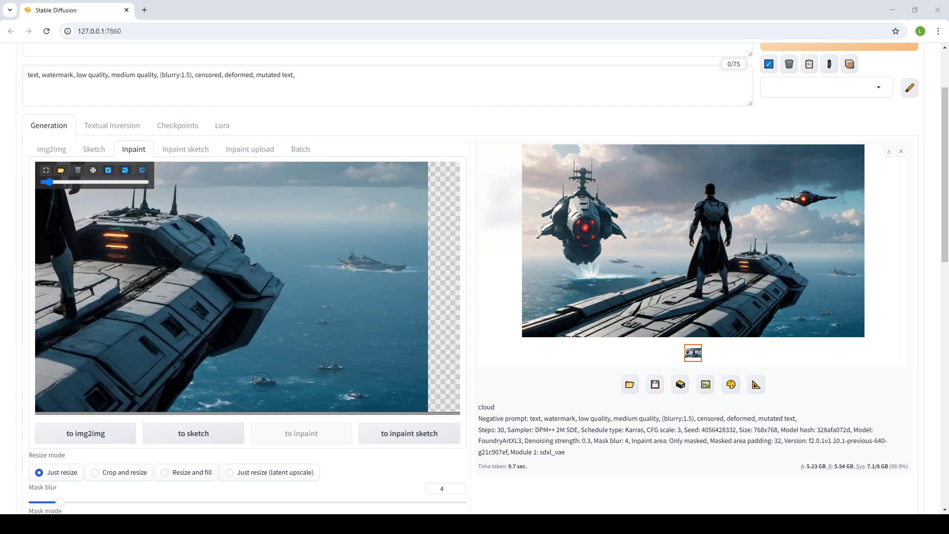
mouse_move(362, 243)
left_mouse_down()
mouse_move(348, 266)
mouse_move(346, 352)
mouse_move(382, 354)
mouse_move(406, 380)
mouse_move(386, 395)
mouse_move(410, 403)
mouse_move(235, 381)
mouse_move(304, 381)
mouse_move(383, 360)
mouse_move(304, 332)
mouse_move(327, 309)
mouse_move(345, 228)
mouse_move(367, 225)
mouse_move(357, 250)
mouse_move(362, 292)
mouse_move(441, 343)
mouse_move(396, 380)
mouse_move(419, 393)
left_mouse_up()
scroll(395, 310, "down", 2)
scroll(395, 310, "down", 2)
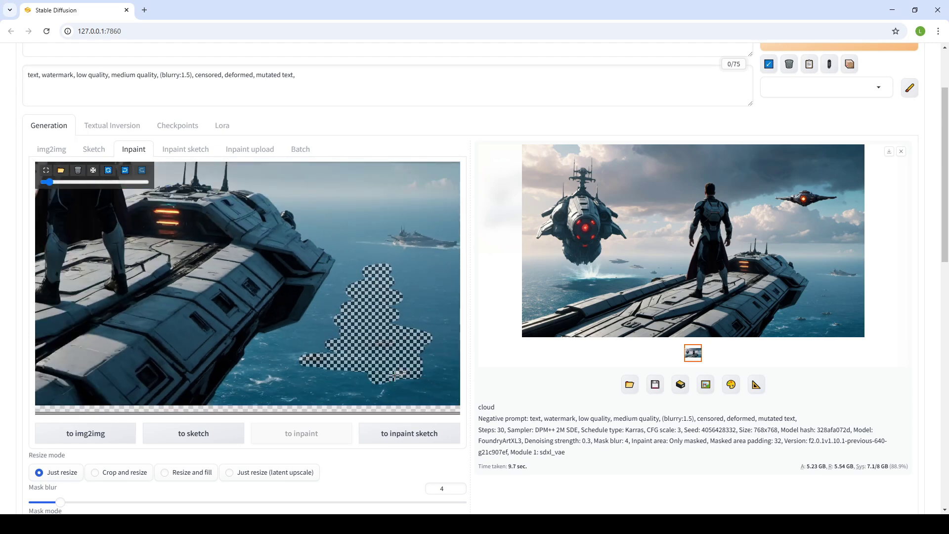
mouse_move(334, 352)
left_mouse_down()
mouse_move(333, 313)
mouse_move(356, 277)
mouse_move(403, 274)
mouse_move(395, 298)
left_mouse_up()
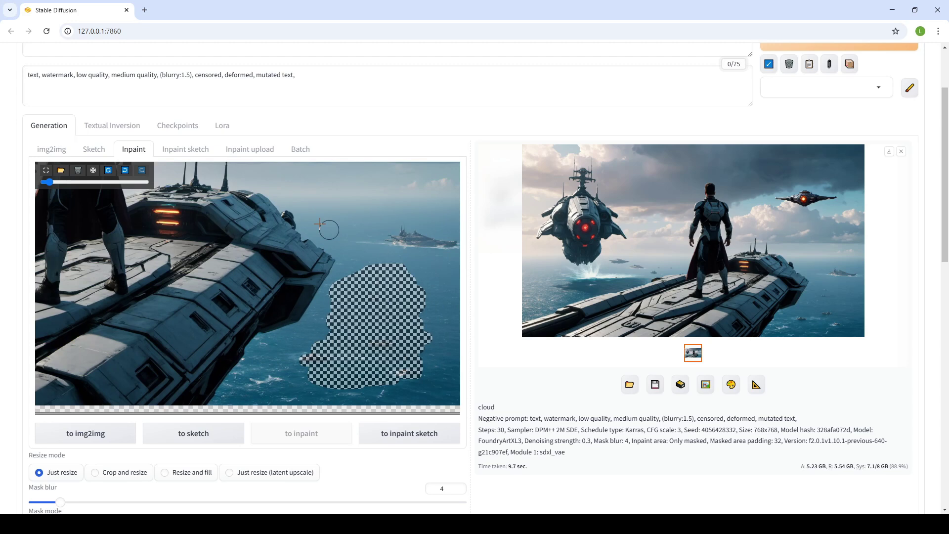
scroll(29, 104, "up", 2)
Step: Enter the prompt 'ocean,' and generate a clean sea patch beside the hull
left_click(111, 139)
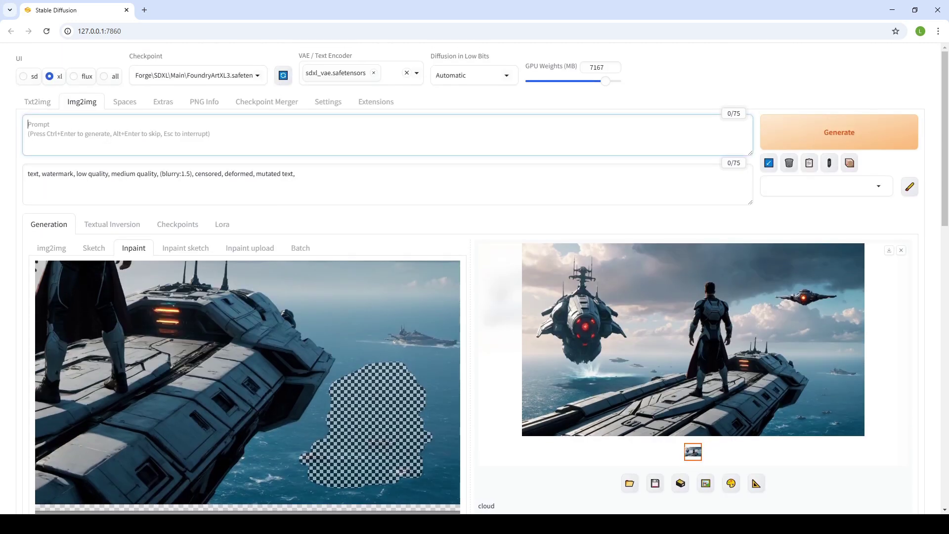
type("ocean,")
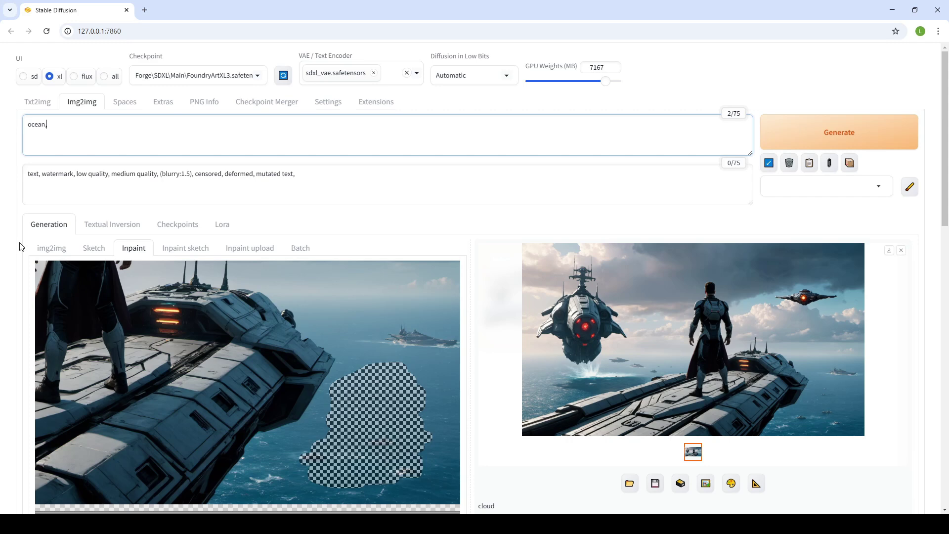
scroll(20, 246, "down", 10)
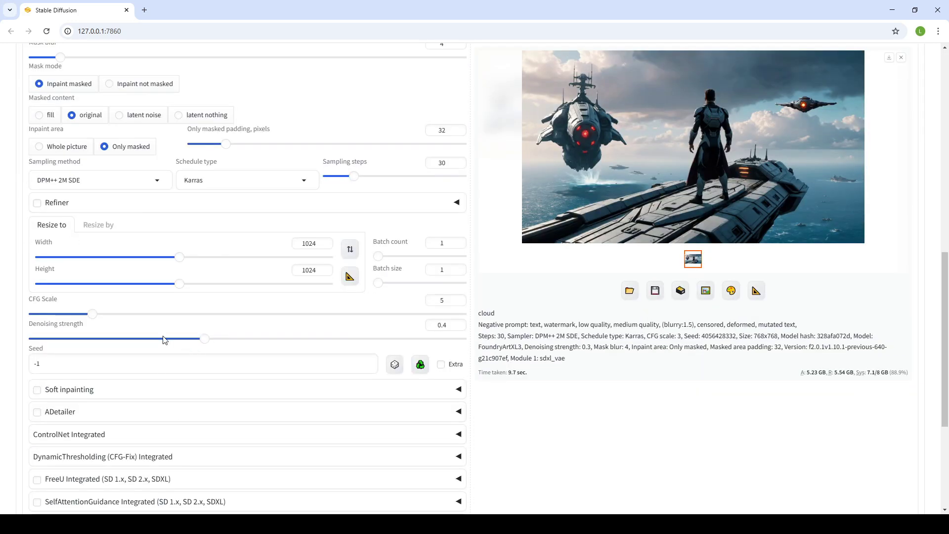
scroll(297, 257, "up", 10)
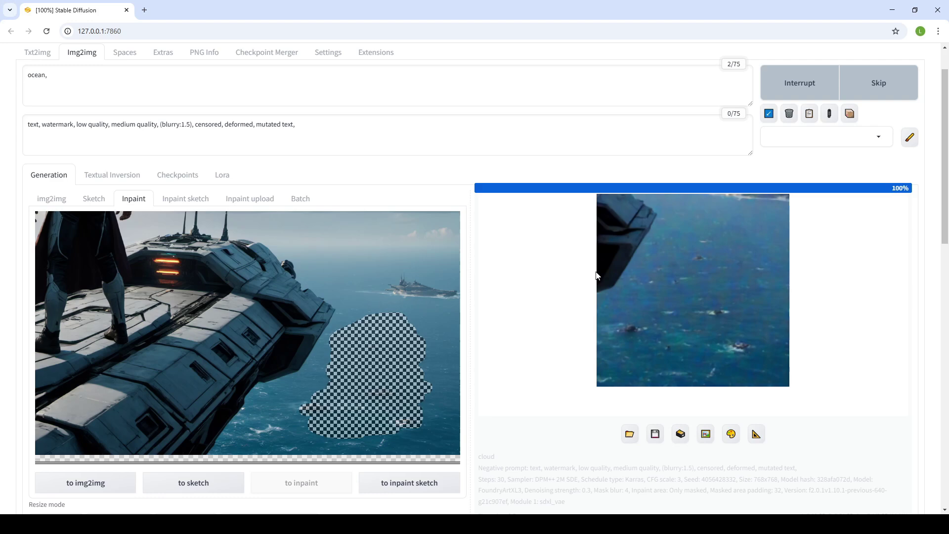
left_click(801, 297)
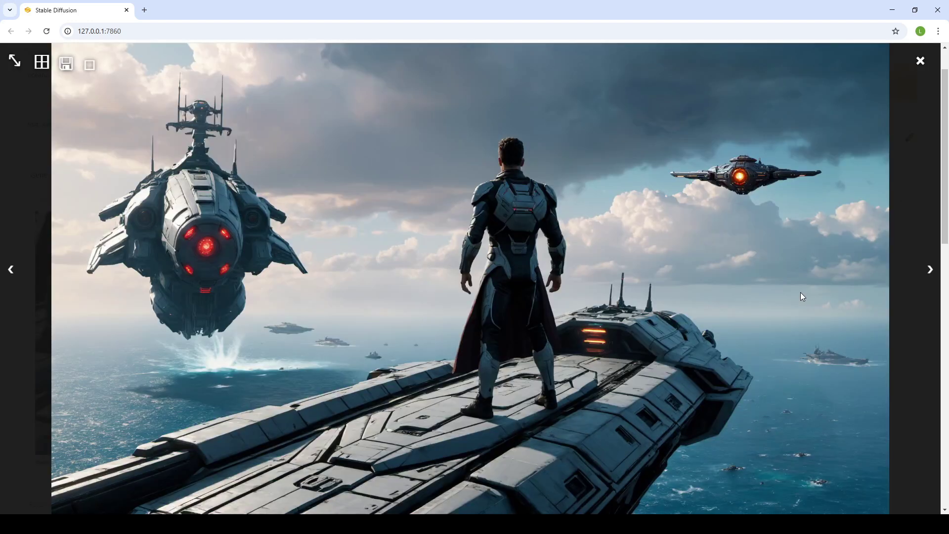
left_click(722, 363)
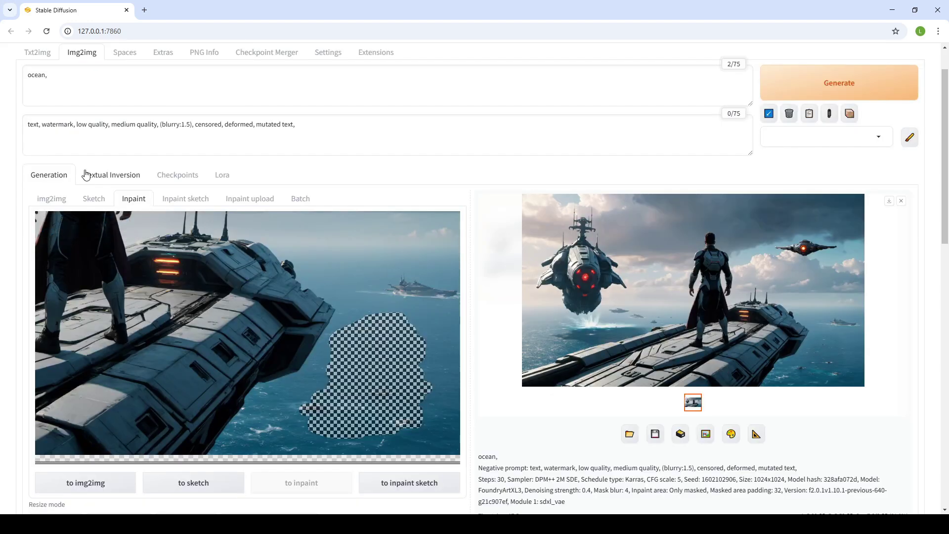
Step: Regenerate the sea patch and inspect the result at full resolution
key("ctrl+Return")
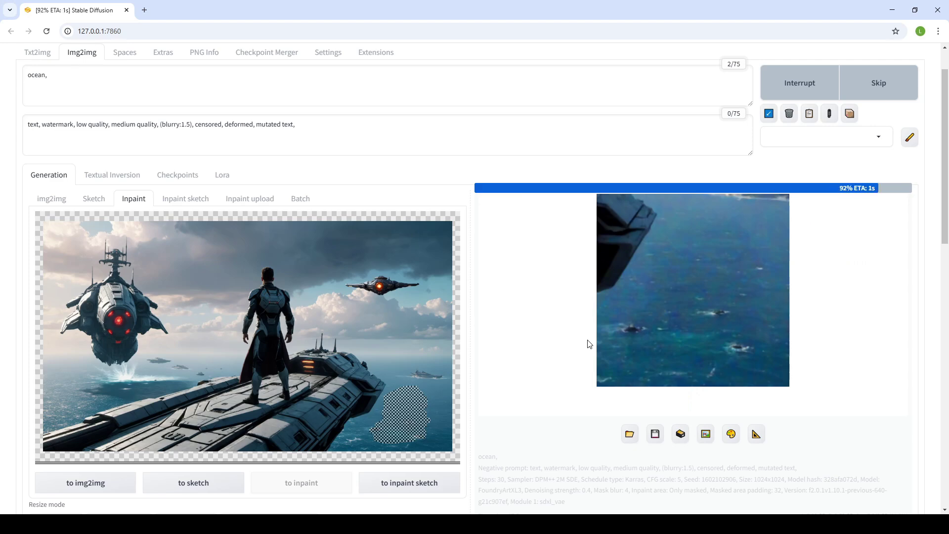
left_click(698, 296)
scroll(796, 343, "down", 3)
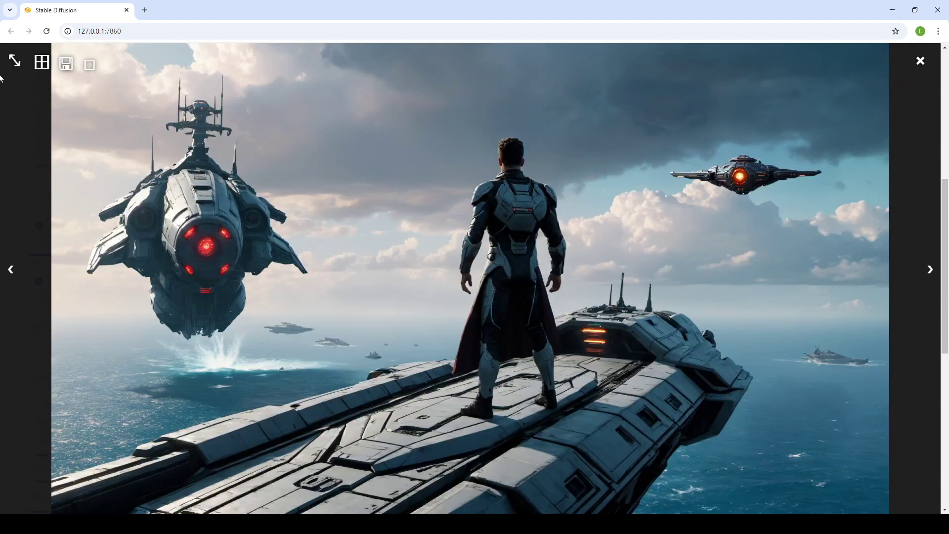
left_click(14, 60)
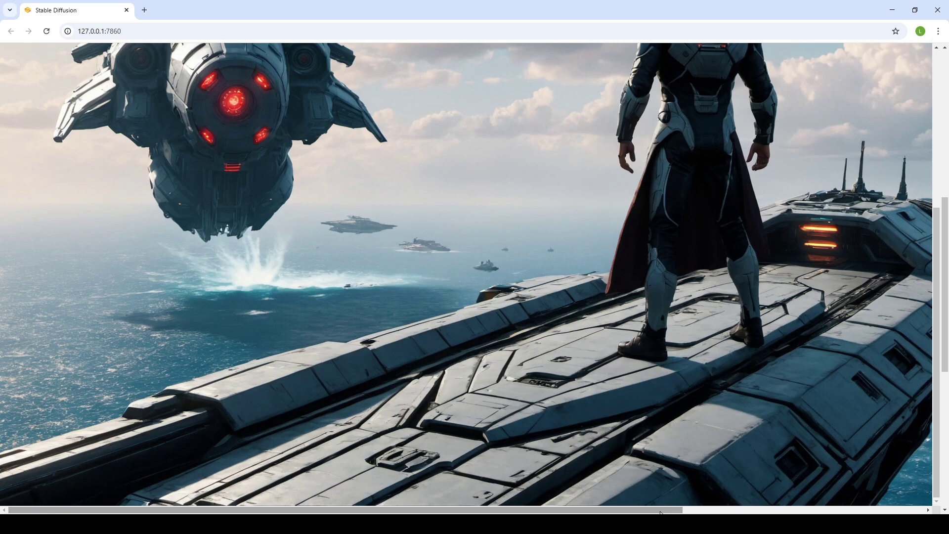
left_click_drag(660, 510, 916, 487)
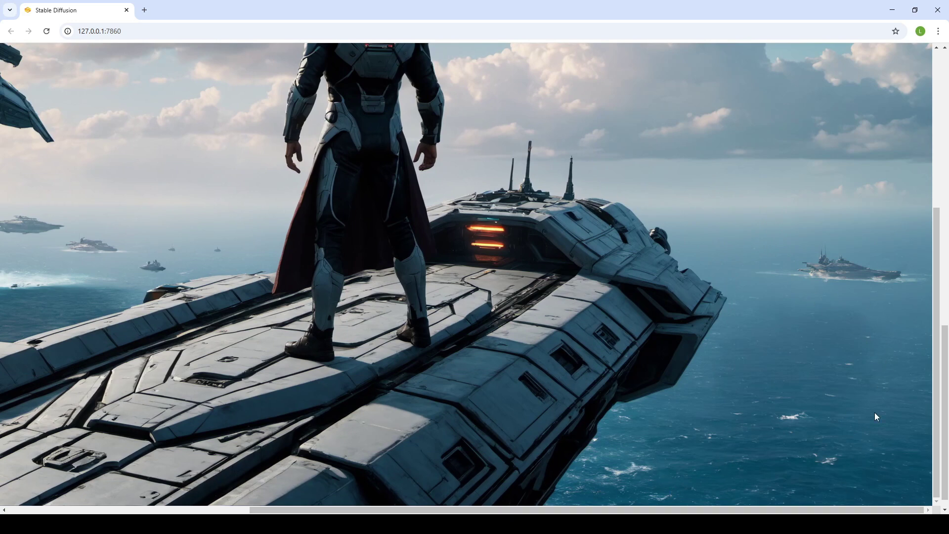
left_click(802, 341)
Step: Enlarge the mask over the distant background ship on the right
scroll(710, 407, "up", 4)
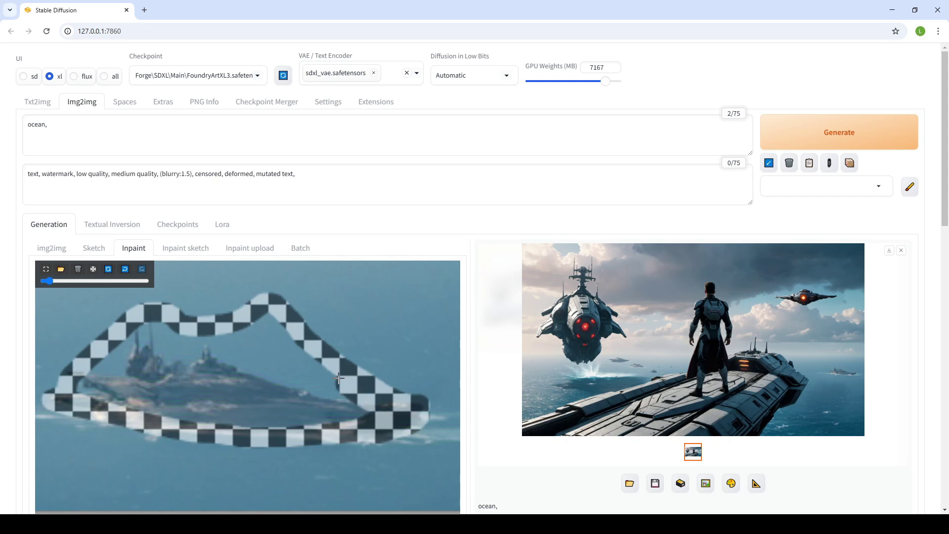
mouse_move(260, 319)
left_mouse_down()
mouse_move(175, 339)
mouse_move(128, 324)
mouse_move(75, 385)
mouse_move(144, 324)
mouse_move(236, 339)
mouse_move(278, 325)
mouse_move(270, 314)
mouse_move(267, 333)
mouse_move(390, 415)
mouse_move(296, 431)
mouse_move(186, 427)
mouse_move(91, 389)
mouse_move(127, 338)
mouse_move(139, 350)
mouse_move(140, 339)
mouse_move(191, 340)
mouse_move(283, 352)
mouse_move(215, 353)
mouse_move(358, 394)
mouse_move(279, 416)
mouse_move(215, 418)
mouse_move(195, 406)
mouse_move(205, 395)
mouse_move(143, 385)
mouse_move(126, 375)
mouse_move(138, 367)
mouse_move(117, 357)
mouse_move(101, 384)
mouse_move(258, 360)
mouse_move(278, 375)
mouse_move(204, 397)
mouse_move(251, 385)
left_mouse_up()
scroll(251, 386, "down", 5)
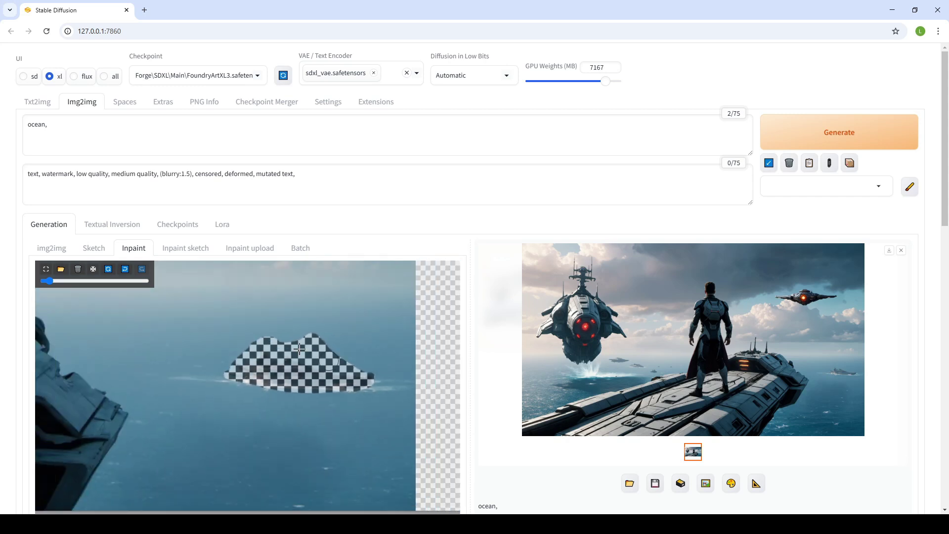
left_click_drag(295, 322, 299, 332)
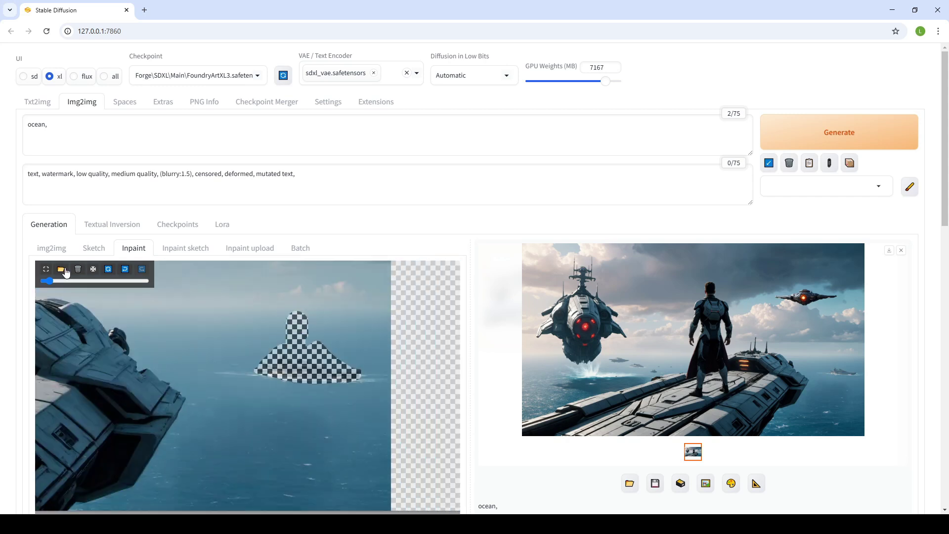
Step: Paste the dark steel spacecraft prompt, inserting 'tall radio tower, antenna,' before futuristic
left_click(149, 134)
key("ctrl+a")
type("dark steel metal spacecraft, futuristic, spaceship, detailed, 8k, masterpiece, sci-fi, epic,")
left_click(108, 124)
type("tall radio")
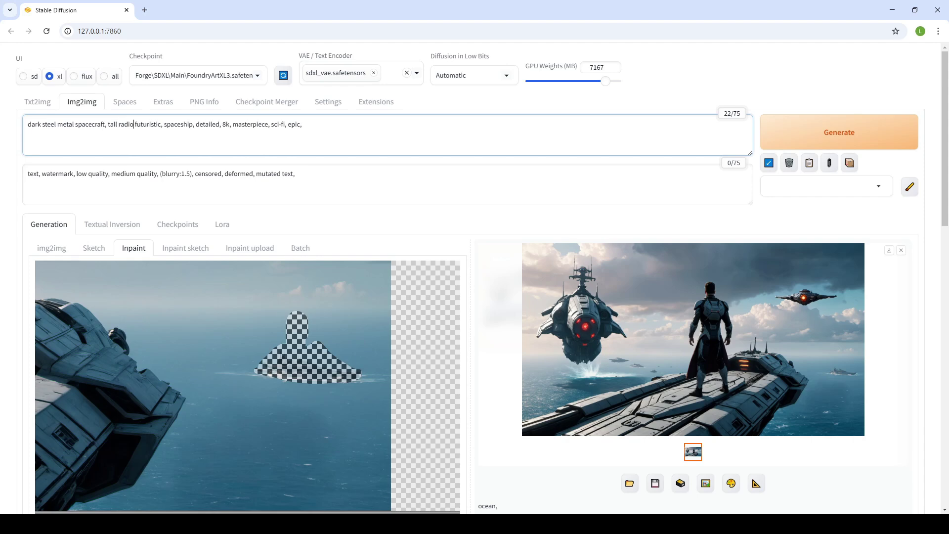
type(" tower, antenna,")
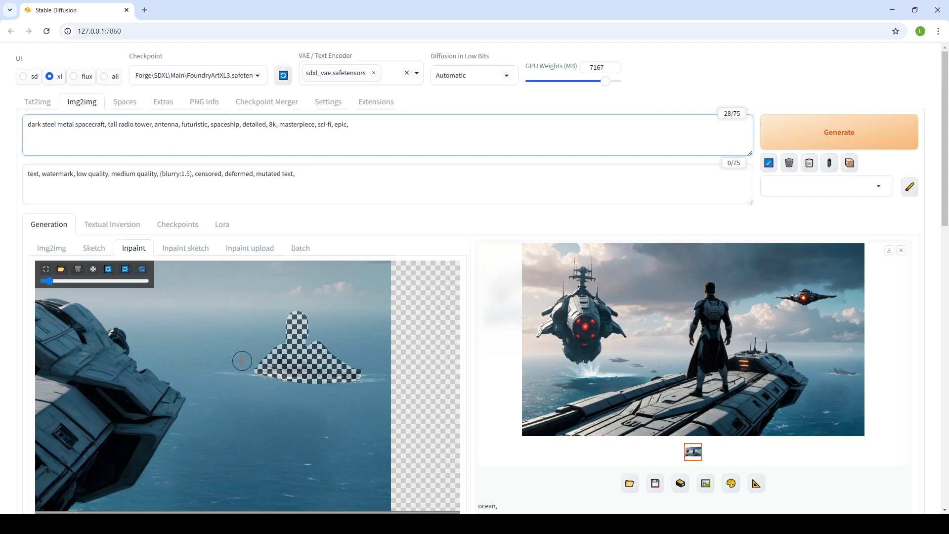
scroll(239, 362, "down", 5)
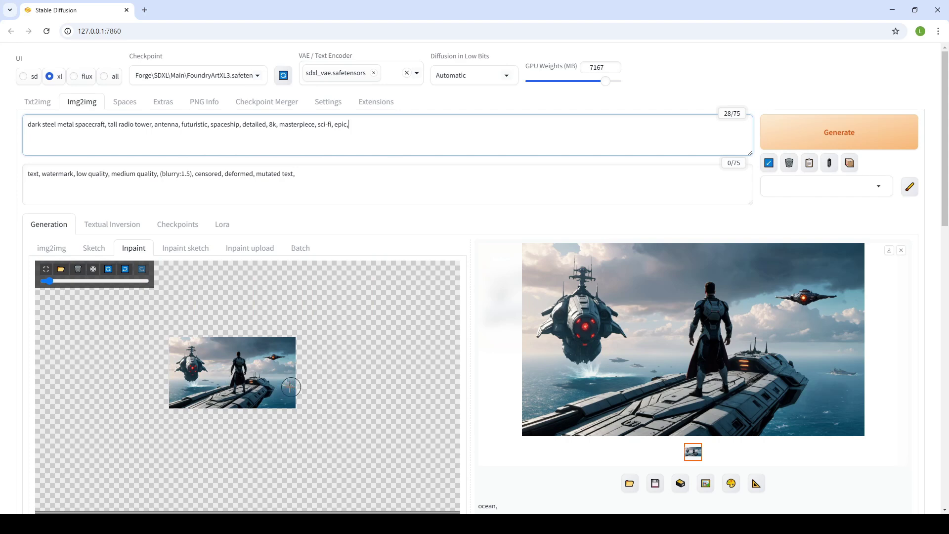
scroll(288, 383, "up", 3)
scroll(288, 383, "down", 3)
scroll(168, 345, "up", 3)
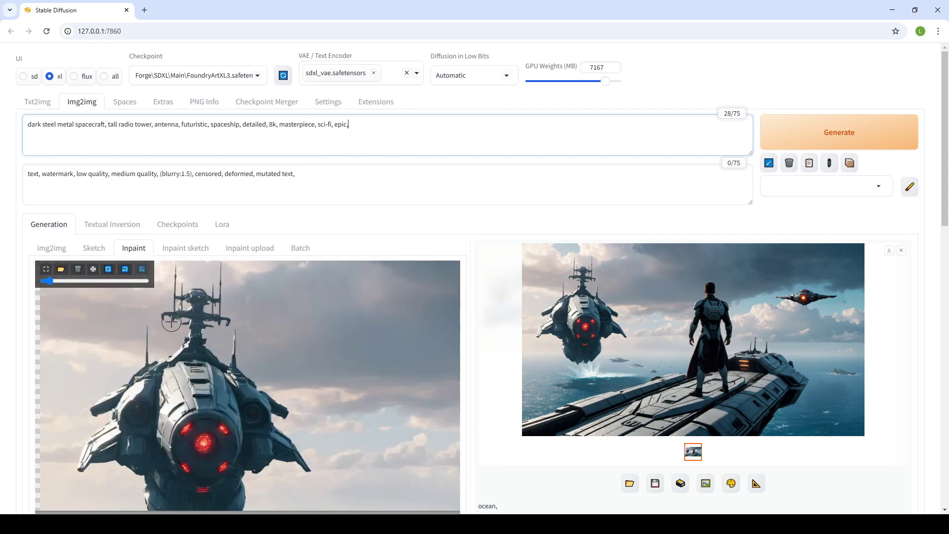
scroll(305, 382, "down", 3)
scroll(305, 383, "up", 3)
scroll(258, 339, "down", 3)
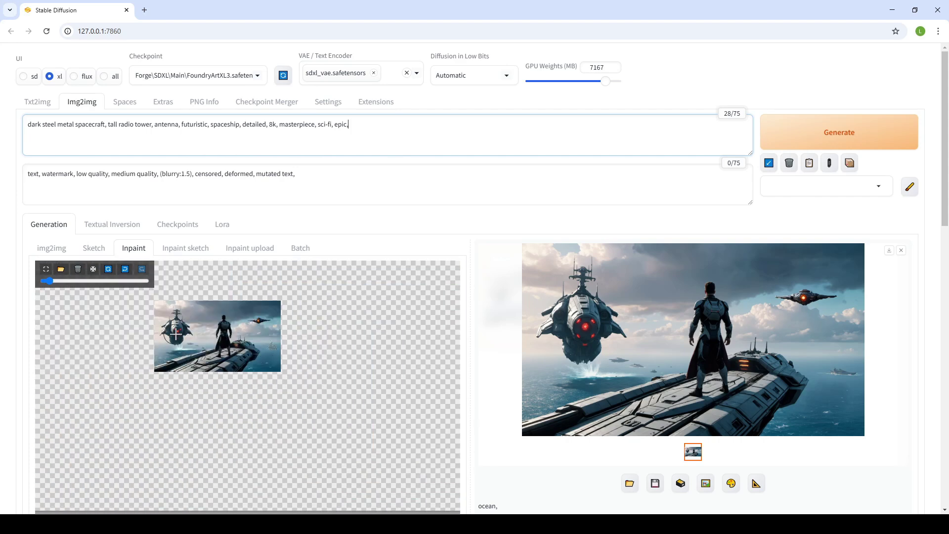
scroll(267, 346, "up", 3)
scroll(297, 364, "down", 2)
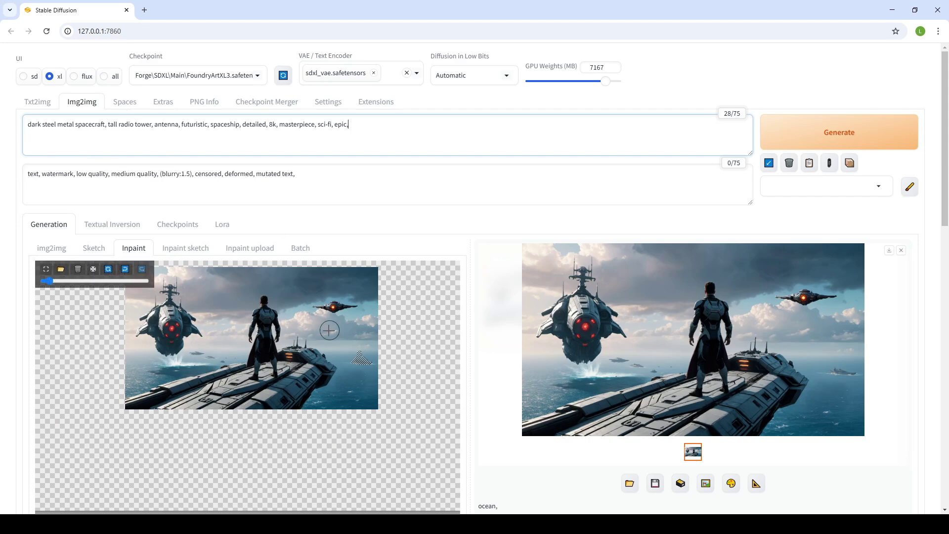
scroll(188, 336, "up", 3)
scroll(188, 336, "down", 2)
scroll(188, 336, "down", 3)
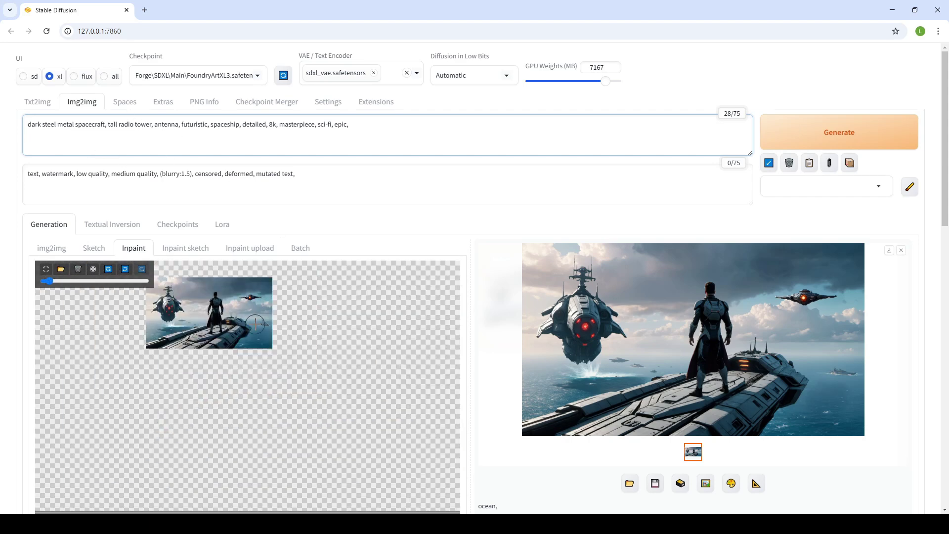
scroll(308, 318, "up", 3)
Step: Render the spacecraft into the masked area and inspect the result at full size in the lightbox
left_click(828, 127)
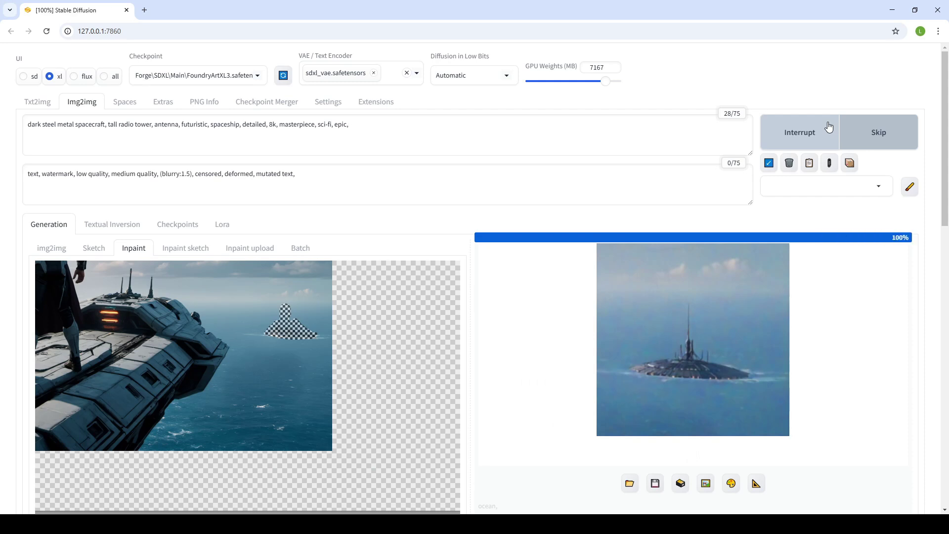
left_click(751, 235)
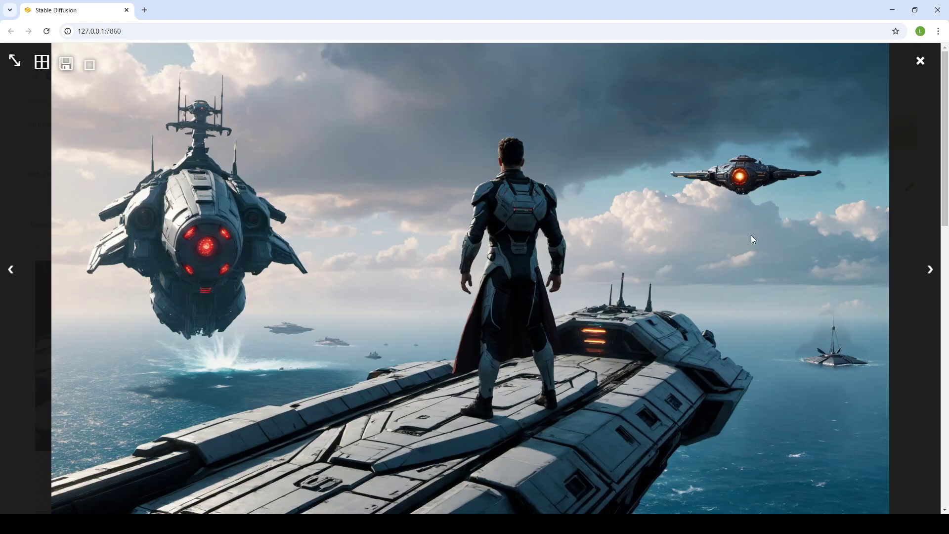
left_click(441, 211)
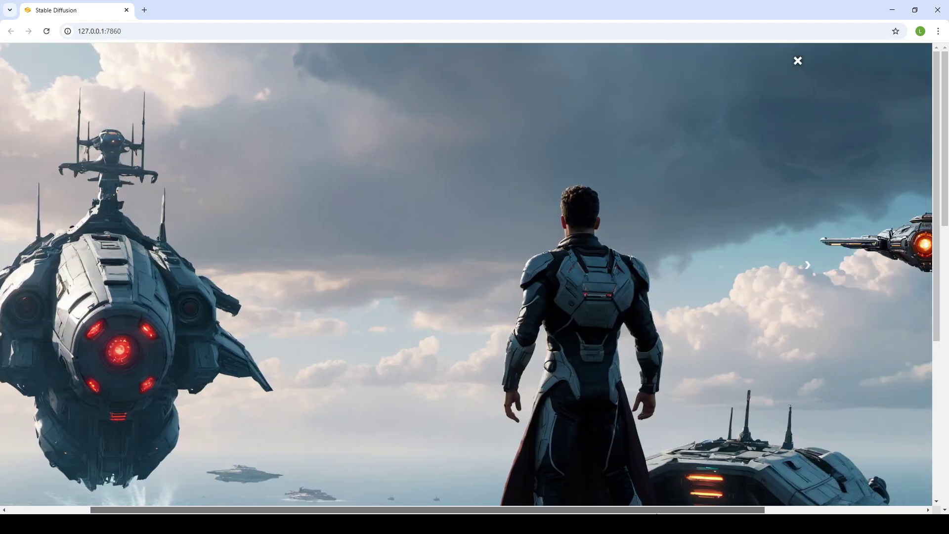
scroll(769, 330, "right", 4)
scroll(769, 331, "down", 5)
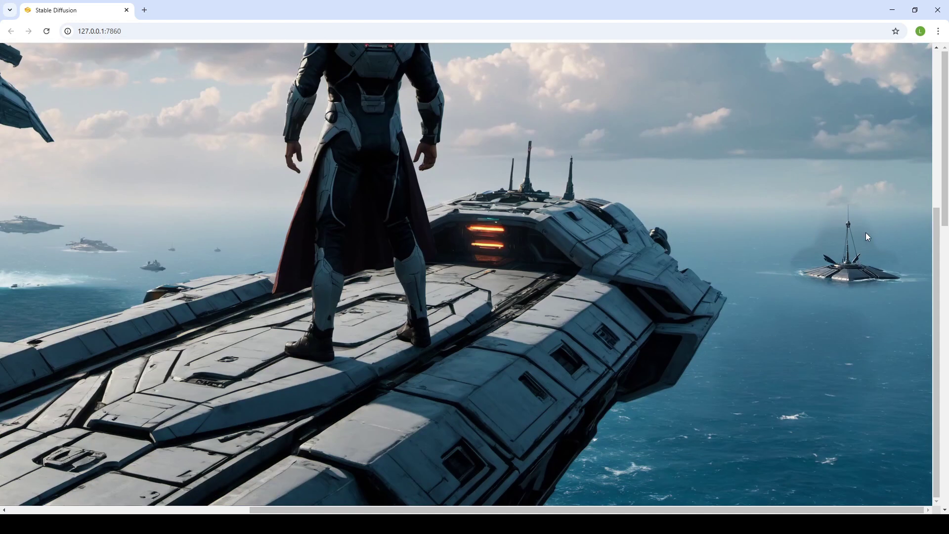
left_click(851, 268)
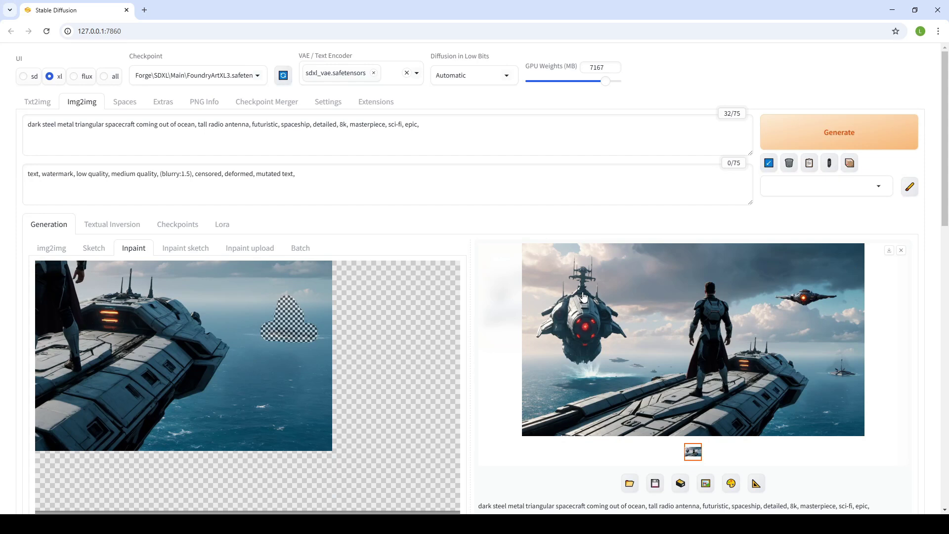
Step: Load the generated image as the new inpaint source and mask the small ship on the right
left_click_drag(583, 296, 247, 381)
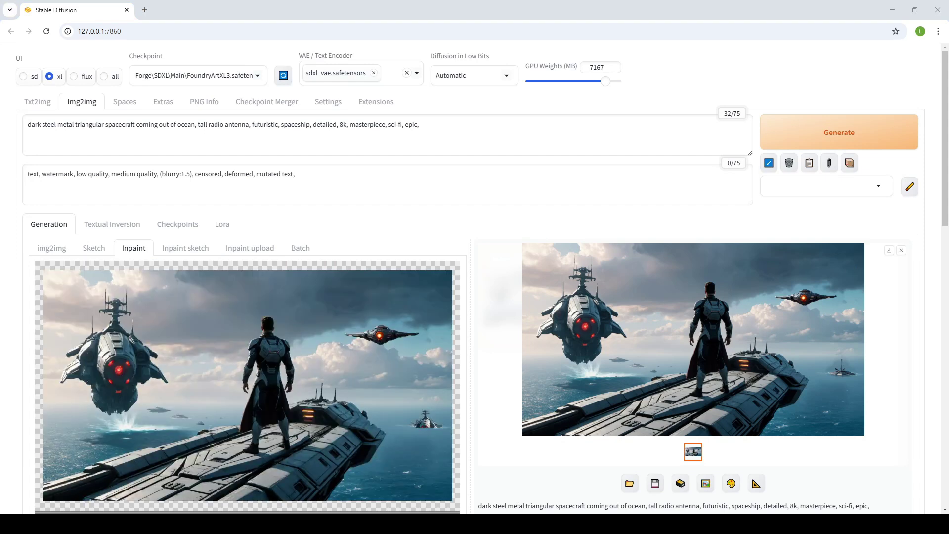
mouse_move(102, 345)
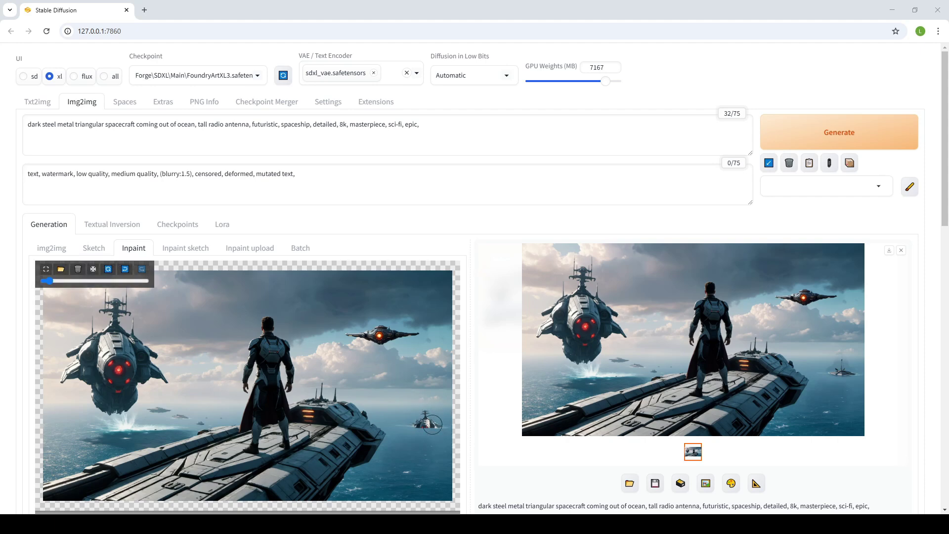
scroll(429, 423, "down", 5)
scroll(429, 422, "up", 10)
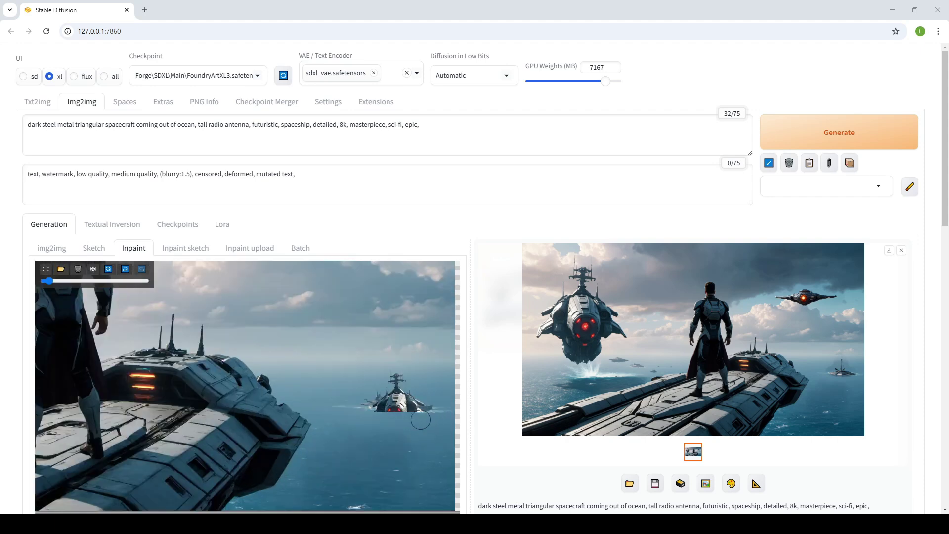
scroll(335, 418, "up", 5)
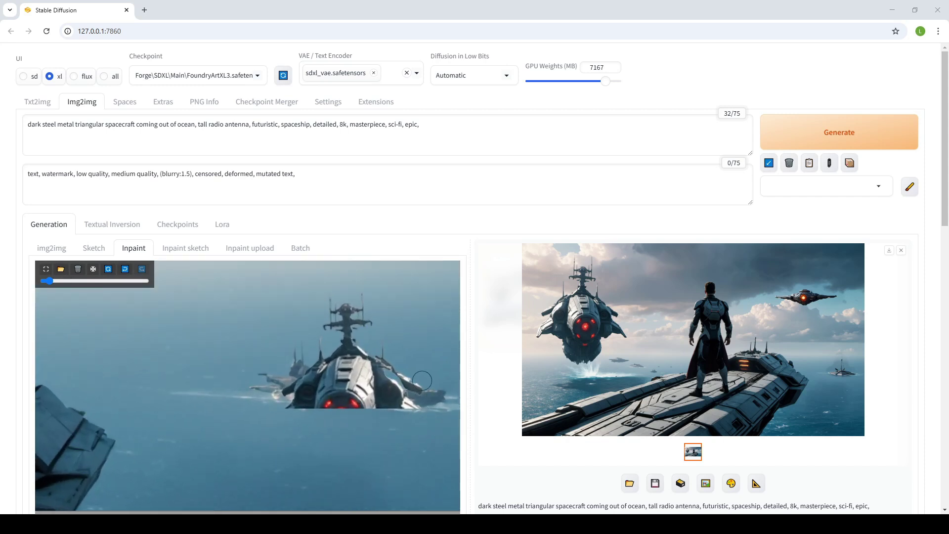
scroll(400, 419, "down", 1)
scroll(430, 418, "up", 3)
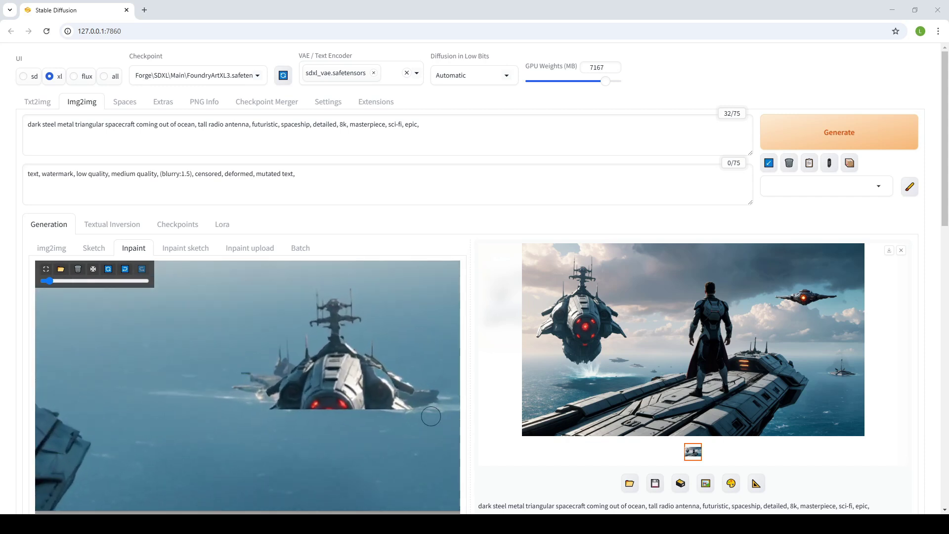
mouse_move(448, 398)
left_mouse_down()
mouse_move(335, 404)
mouse_move(355, 352)
left_mouse_up()
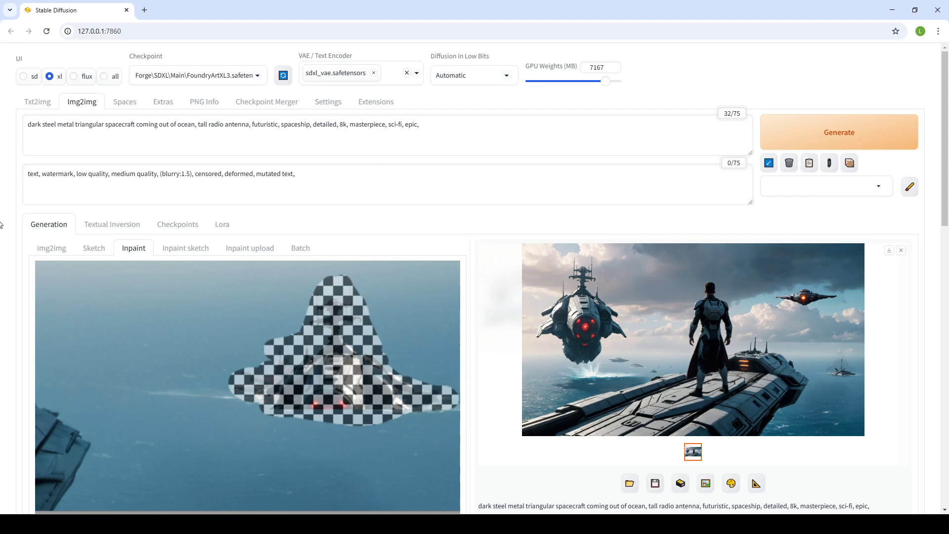
Step: Set denoising strength to 0.4 and regenerate the masked spacecraft area
scroll(7, 223, "down", 10)
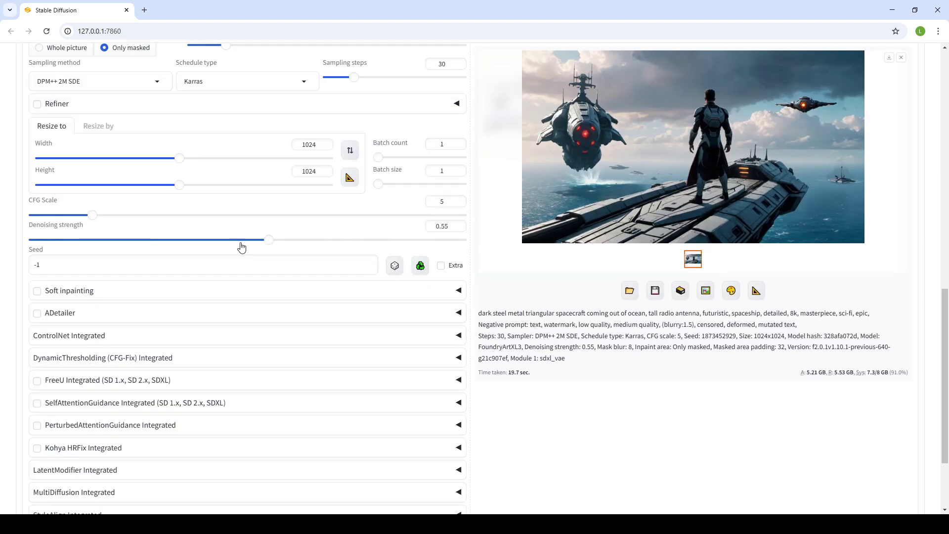
left_click_drag(239, 247, 202, 244)
left_click(461, 224)
scroll(715, 250, "up", 10)
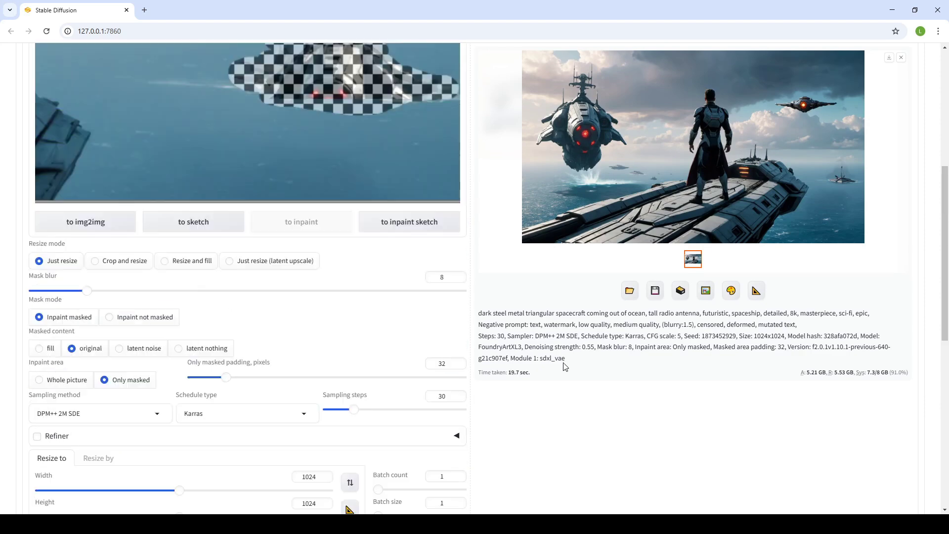
left_click(809, 89)
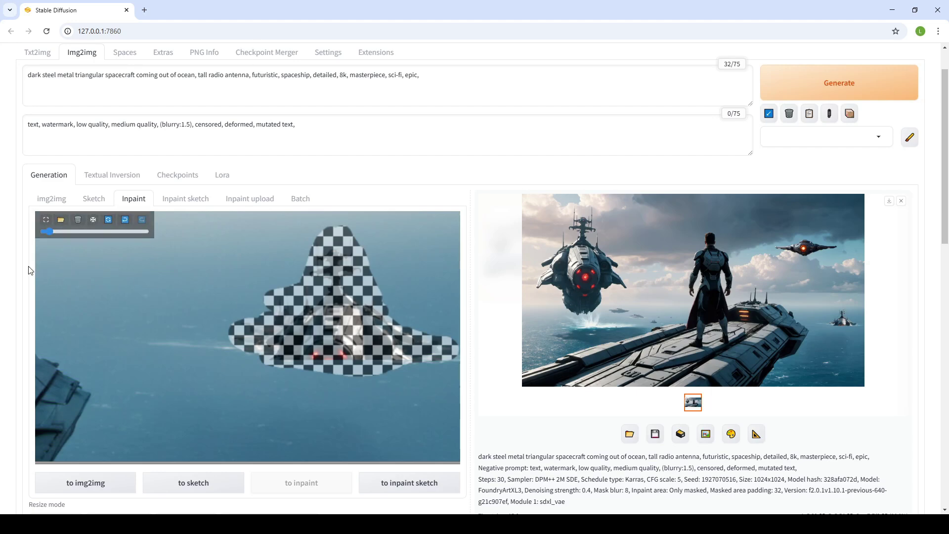
scroll(20, 271, "down", 3)
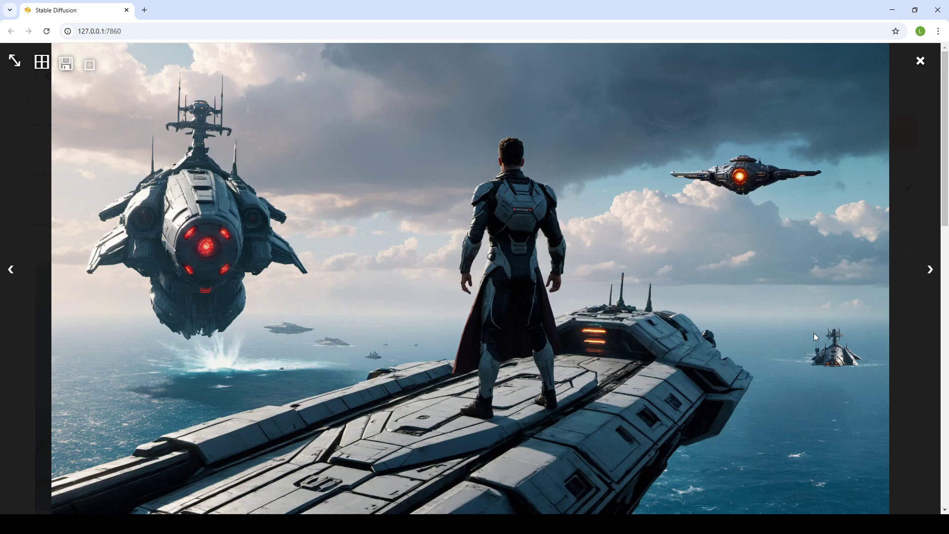
left_click(849, 376)
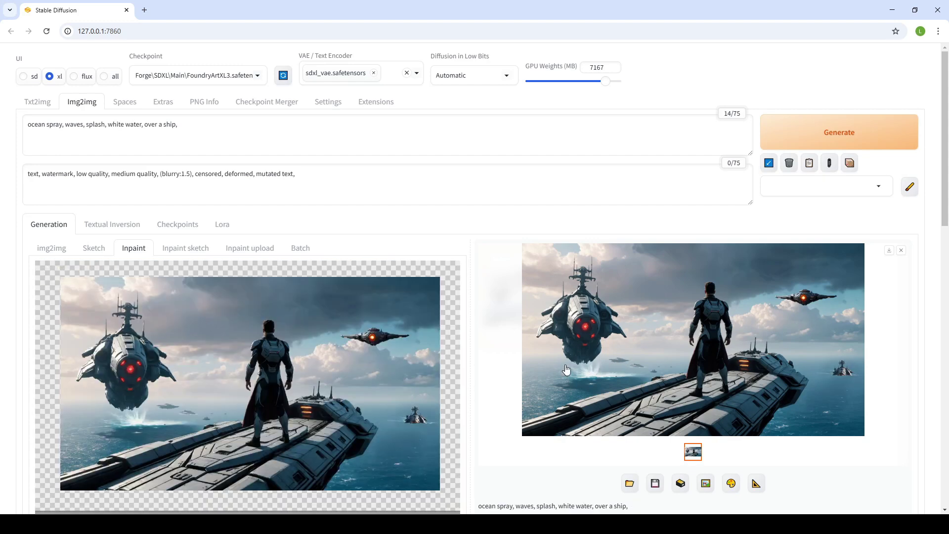
scroll(244, 387, "down", 5)
scroll(207, 375, "up", 10)
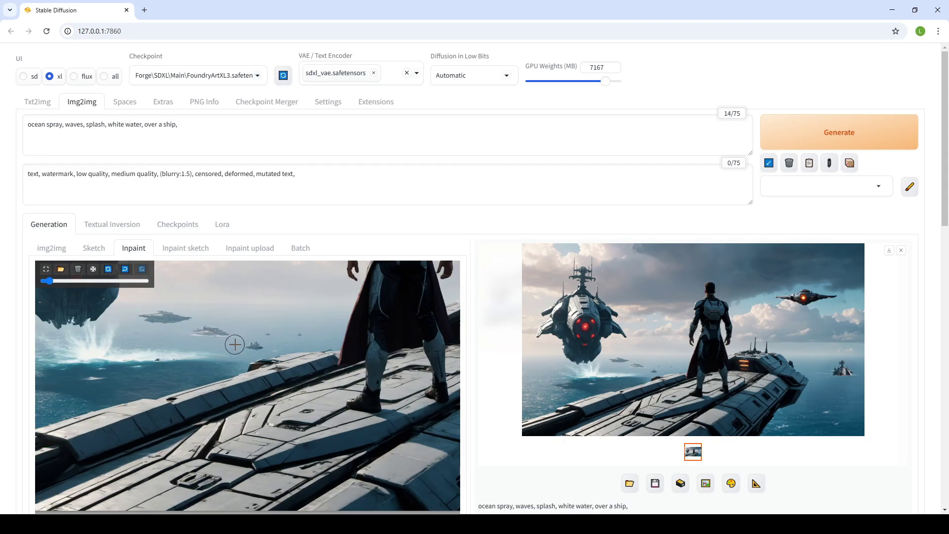
scroll(234, 345, "down", 5)
scroll(239, 345, "up", 5)
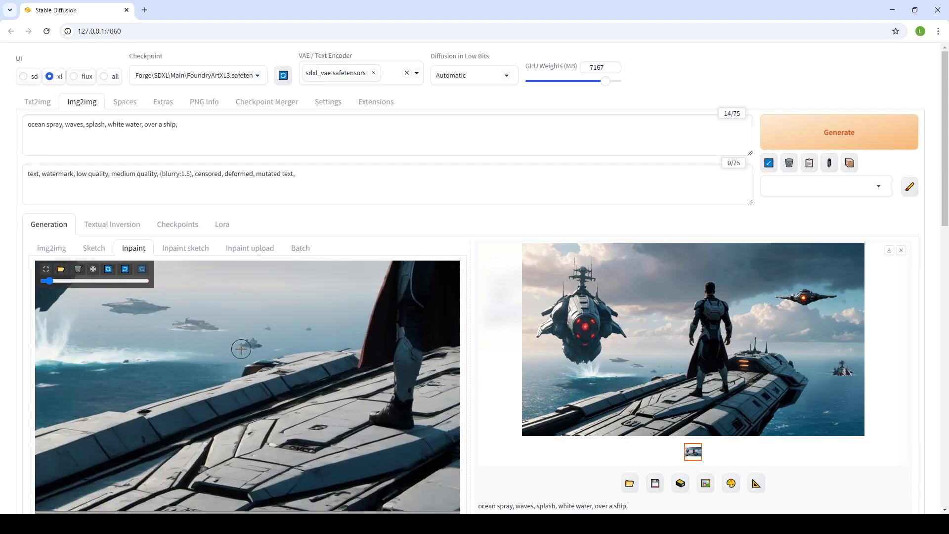
scroll(198, 341, "down", 2)
mouse_move(140, 331)
left_mouse_down()
mouse_move(121, 312)
mouse_move(247, 341)
left_mouse_up()
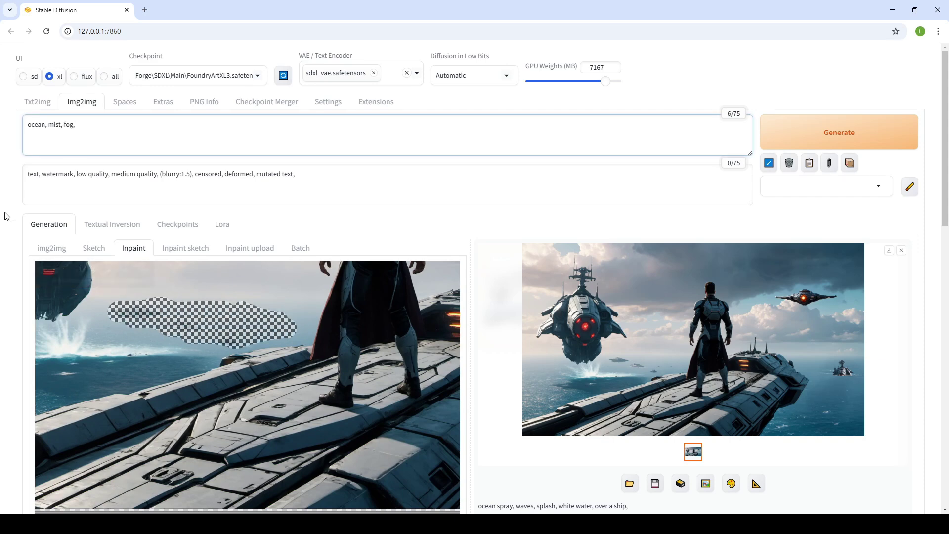
scroll(13, 172, "down", 3)
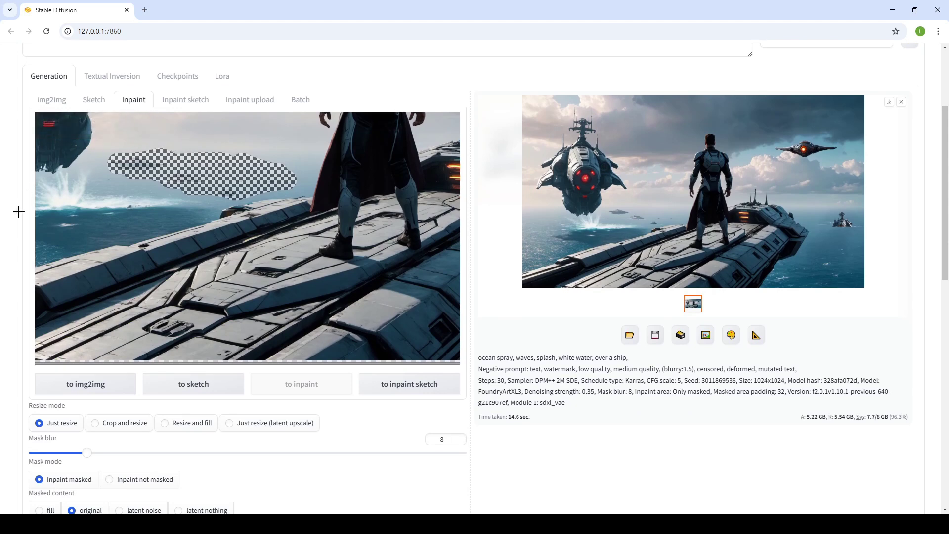
scroll(19, 212, "down", 8)
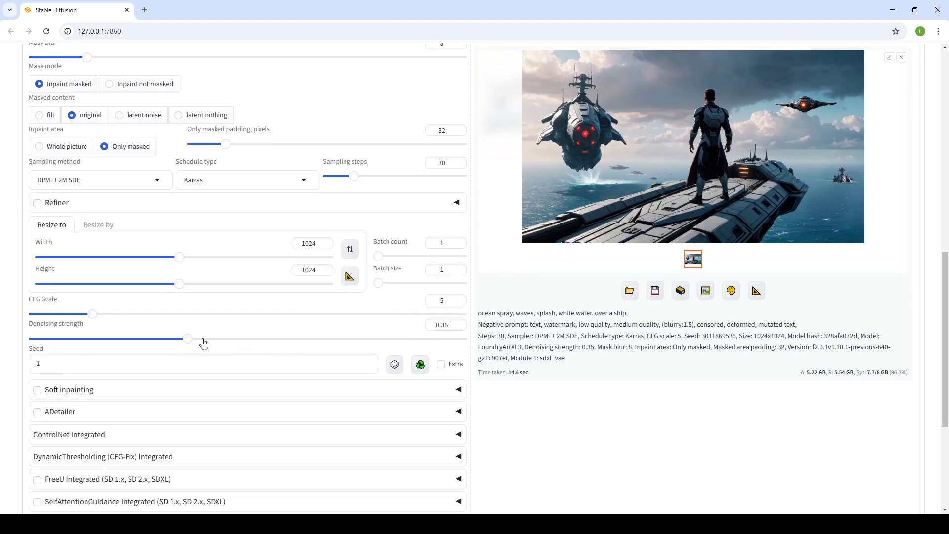
left_click_drag(201, 340, 229, 345)
scroll(625, 356, "up", 10)
left_click(810, 123)
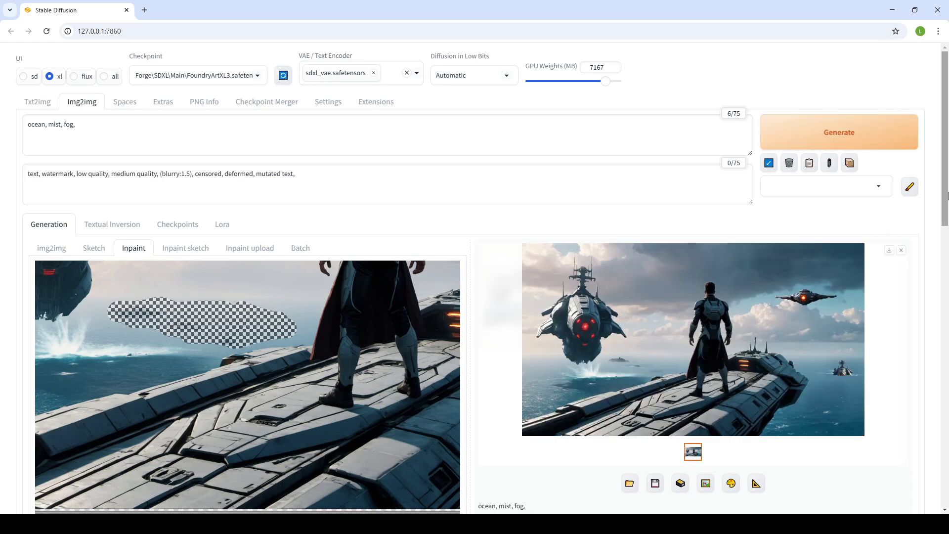
left_click(676, 301)
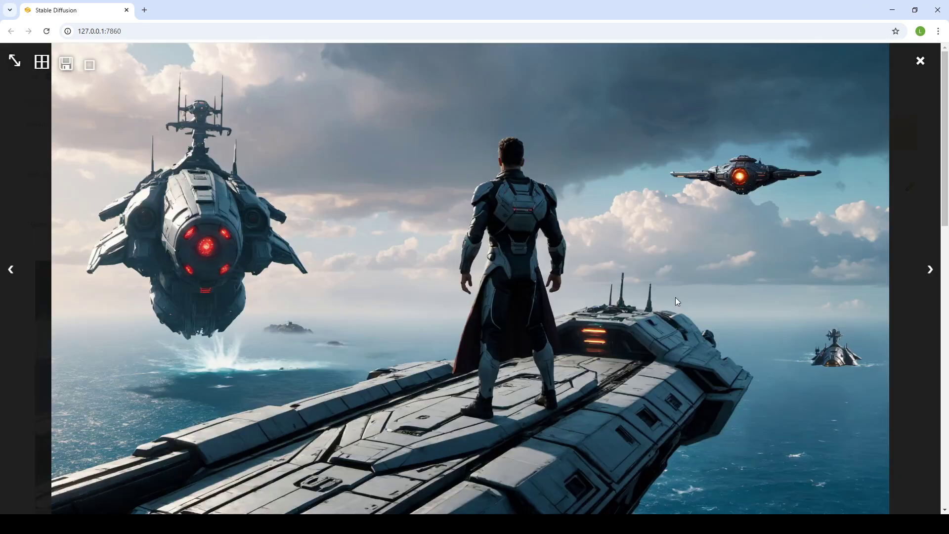
left_click(413, 281)
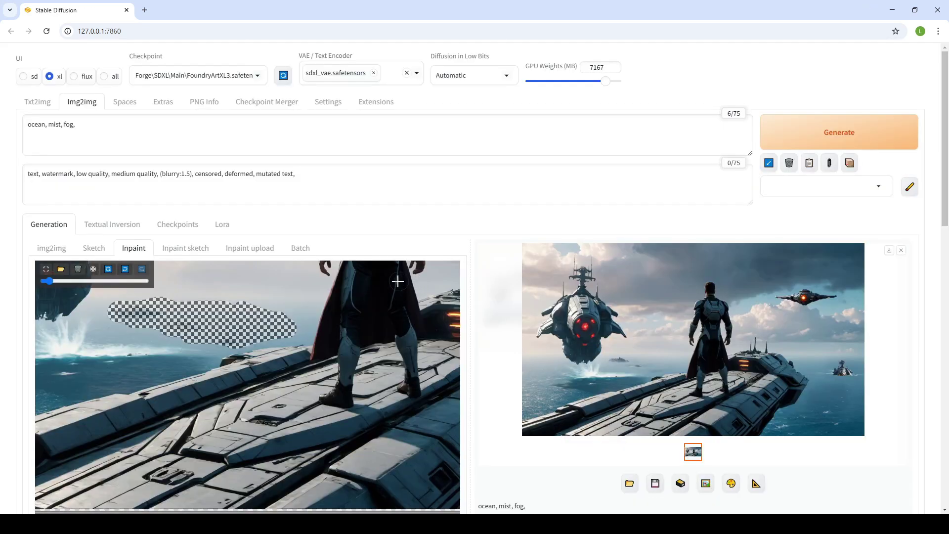
left_click(668, 313)
left_click(504, 292)
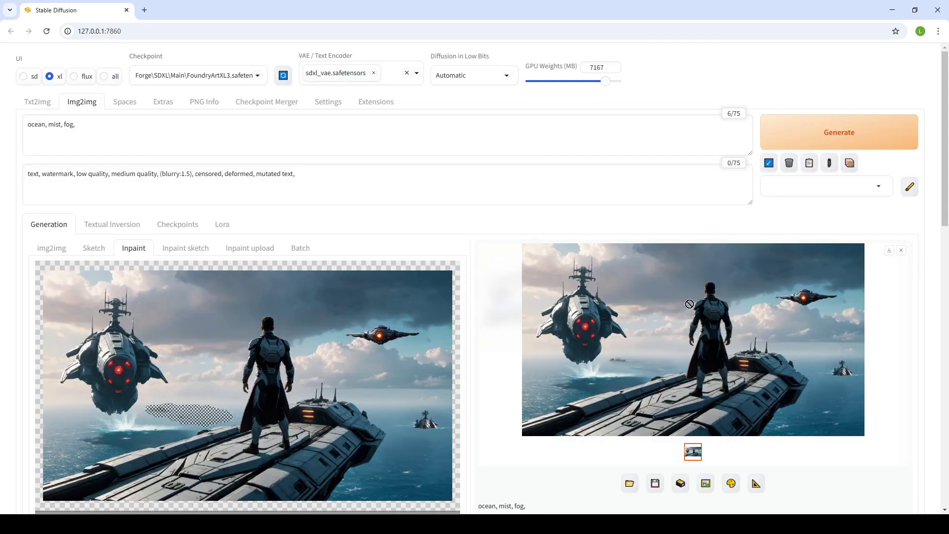
mouse_move(137, 273)
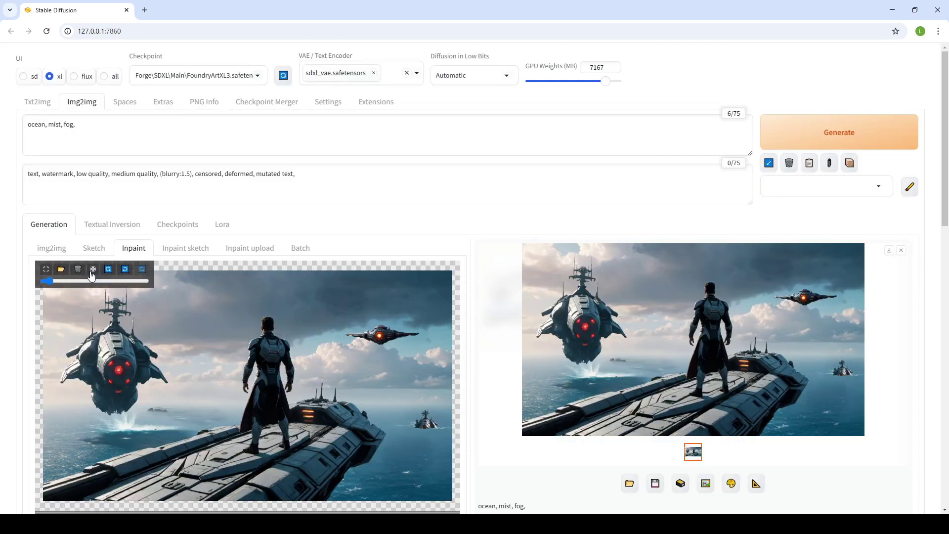
Step: Generate the inpainted mist patch with Ctrl+Enter and raise denoising strength to 0.5
key("ctrl+Return")
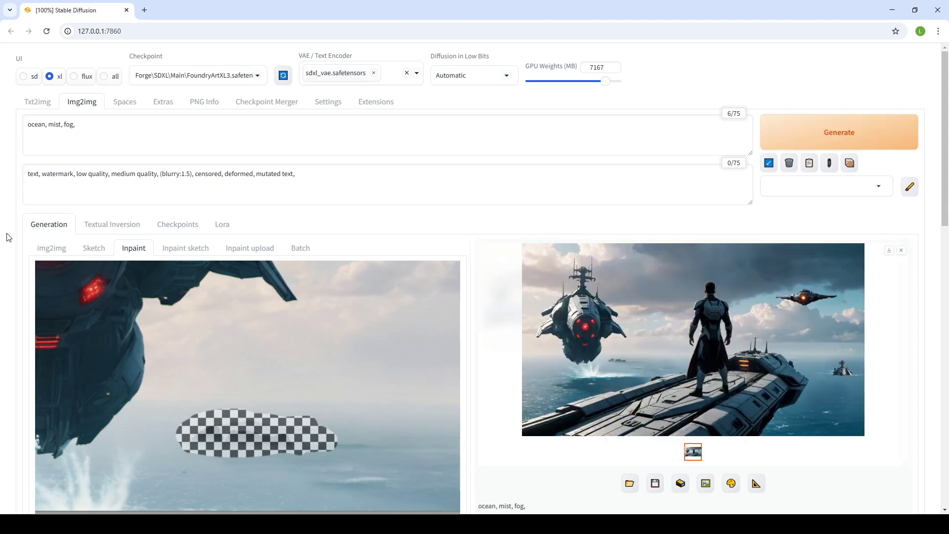
scroll(10, 237, "down", 5)
scroll(10, 239, "down", 5)
left_click_drag(224, 394, 247, 392)
scroll(796, 205, "up", 15)
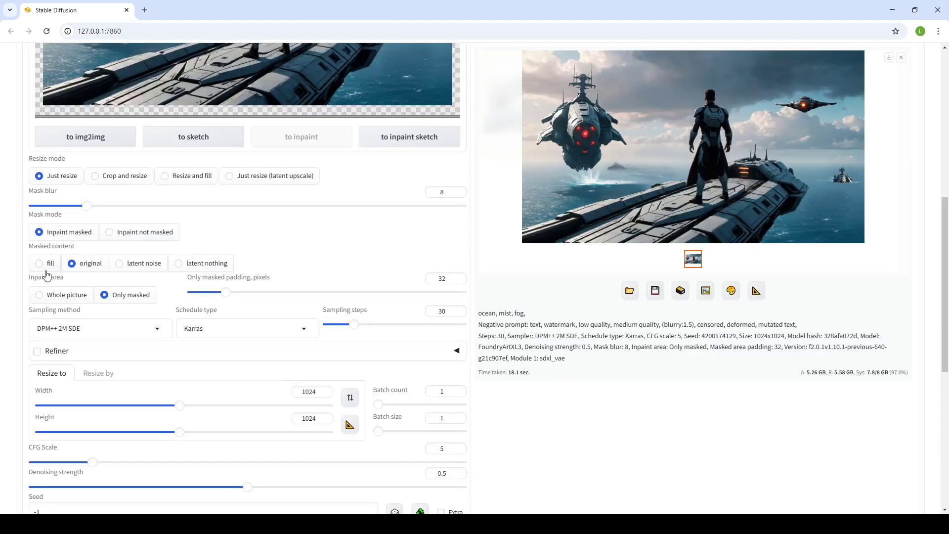
Step: Switch Masked content to fill, lower denoising to 0.4, and view the new result
left_click(48, 265)
scroll(219, 366, "down", 4)
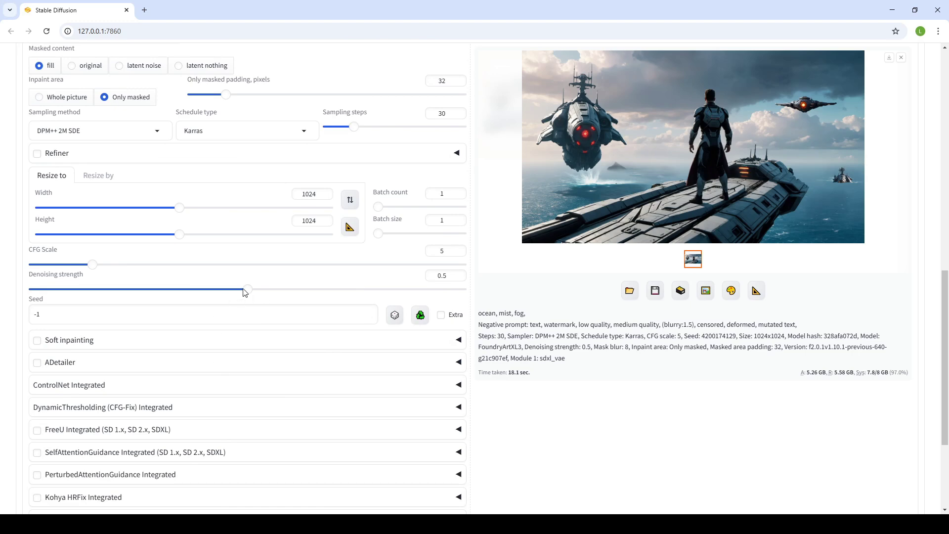
left_click_drag(244, 292, 205, 291)
scroll(588, 417, "up", 6)
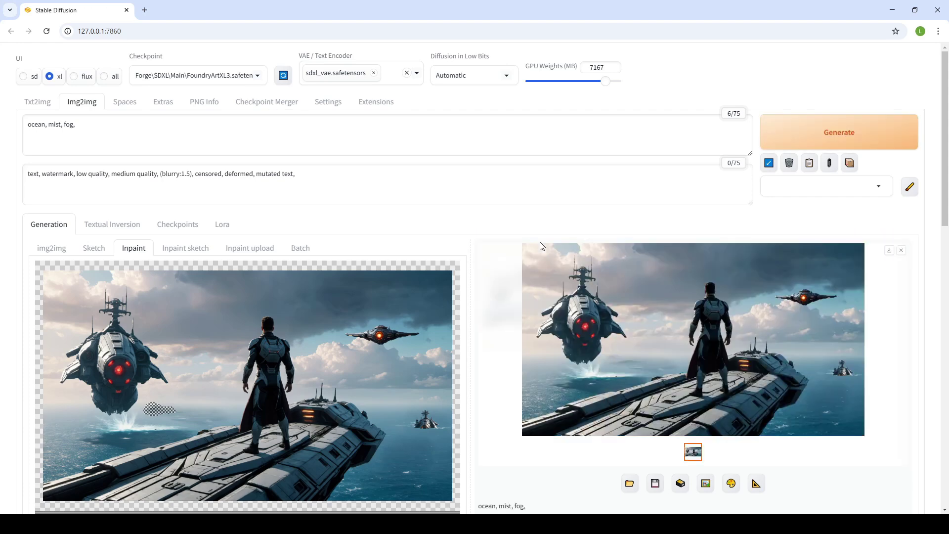
left_click(755, 405)
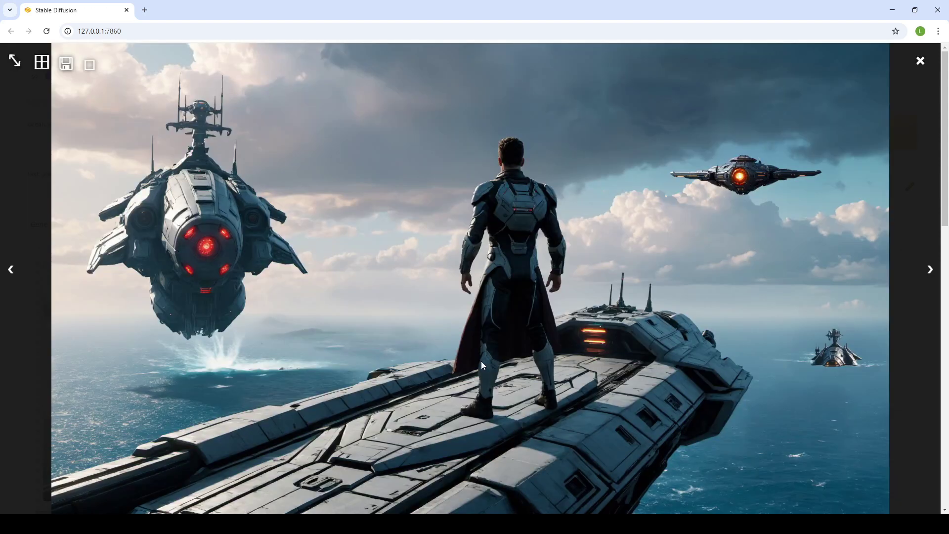
left_click(482, 365)
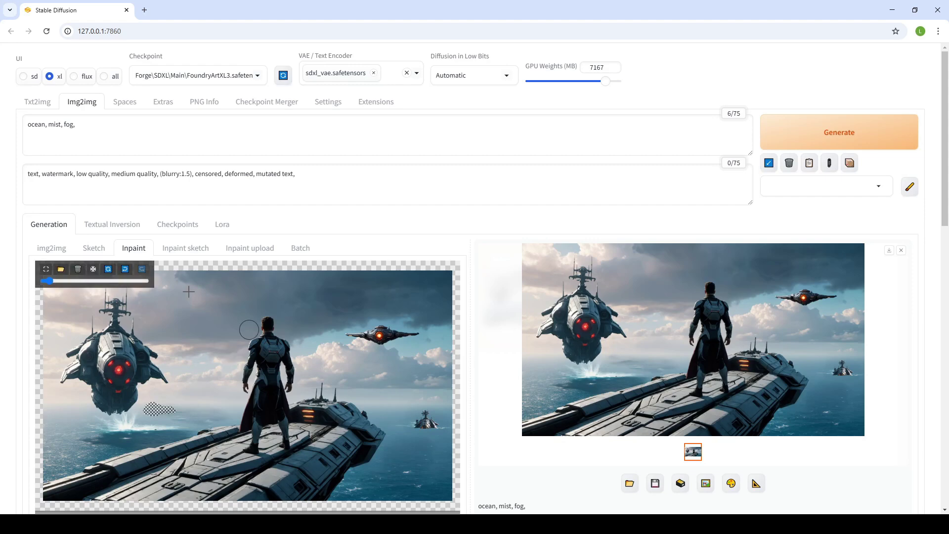
Step: Clear the previous mask and brush a new mask over the left spacecraft
left_click(108, 269)
scroll(356, 432, "down", 5)
scroll(360, 435, "up", 5)
scroll(129, 341, "down", 5)
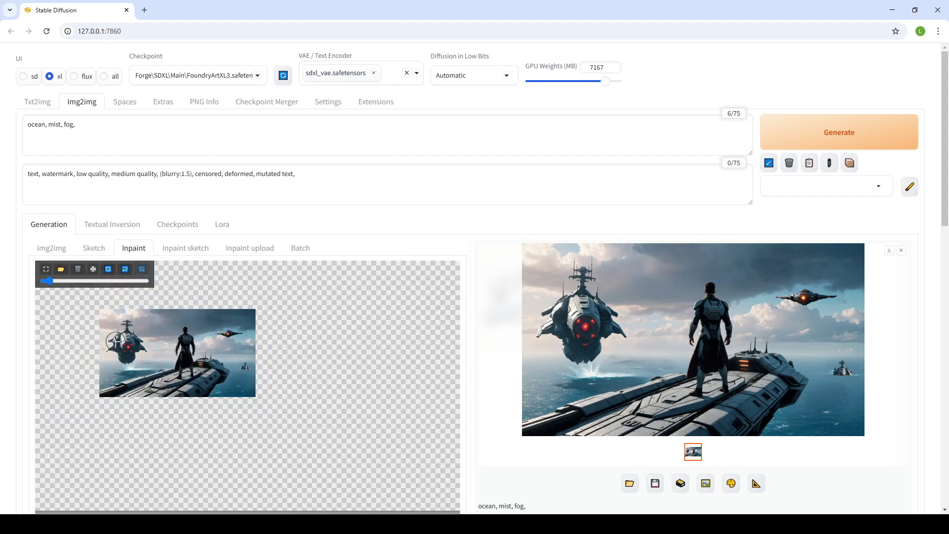
scroll(118, 339, "up", 5)
scroll(143, 330, "down", 1)
scroll(139, 323, "down", 4)
scroll(136, 320, "up", 4)
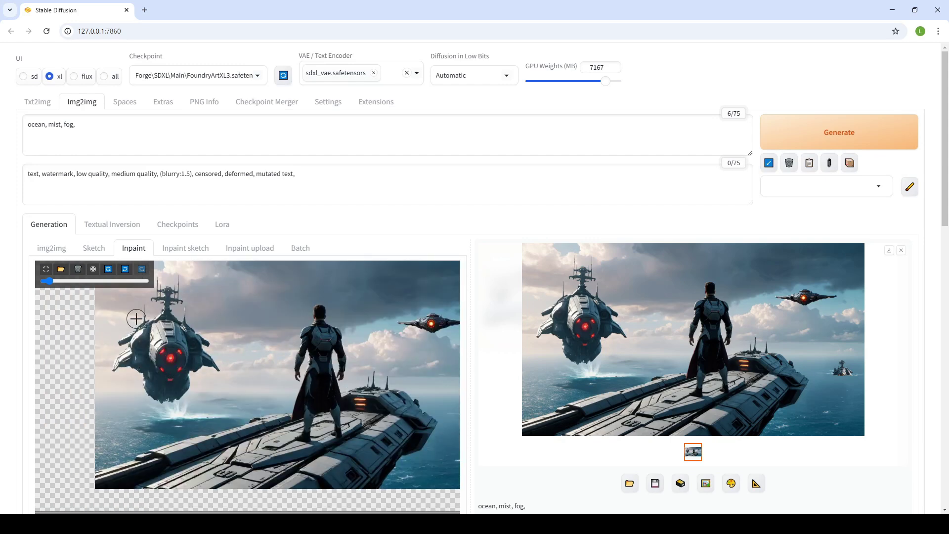
scroll(136, 311, "down", 1)
scroll(135, 302, "down", 2)
scroll(155, 302, "up", 6)
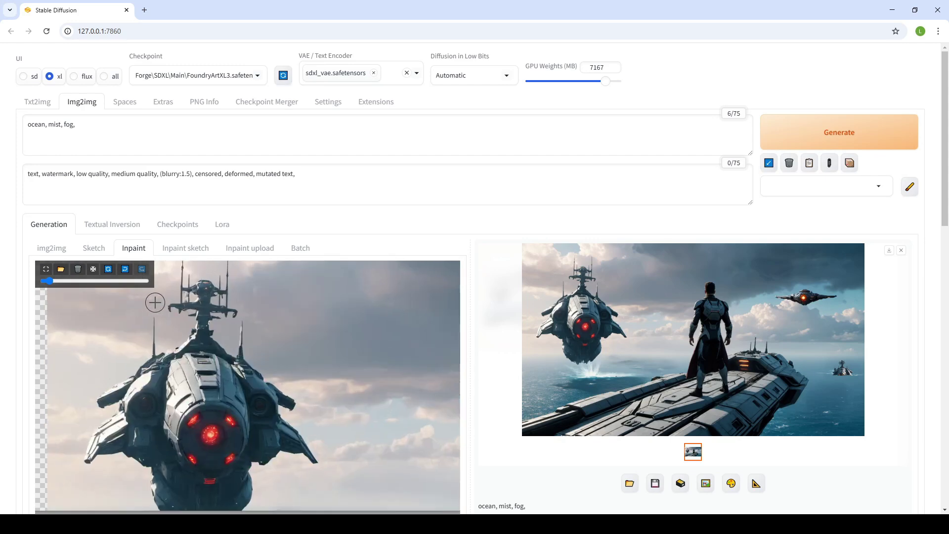
scroll(168, 291, "down", 3)
scroll(180, 282, "up", 3)
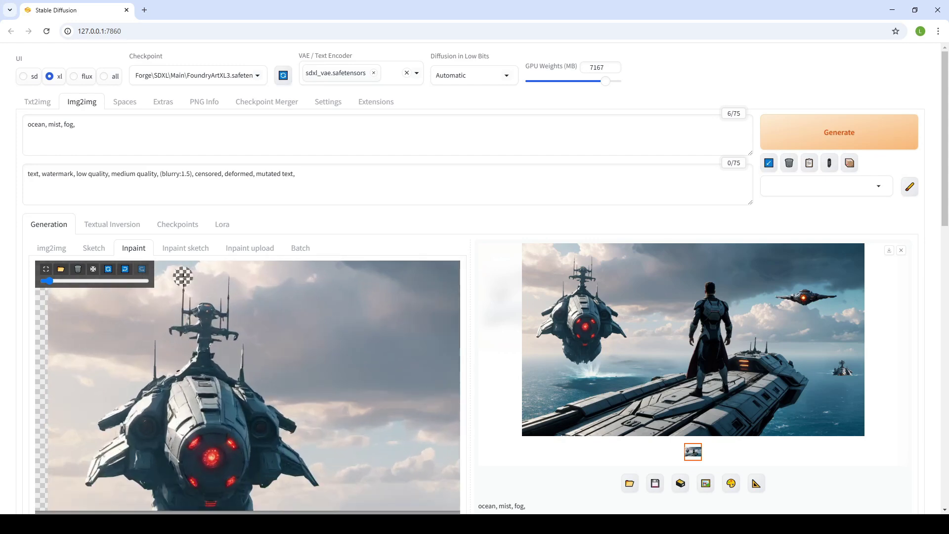
mouse_move(183, 277)
left_mouse_down()
mouse_move(173, 329)
mouse_move(191, 329)
mouse_move(186, 296)
mouse_move(205, 311)
mouse_move(225, 278)
mouse_move(233, 334)
mouse_move(202, 312)
mouse_move(211, 336)
mouse_move(207, 316)
mouse_move(203, 356)
mouse_move(202, 345)
mouse_move(212, 373)
mouse_move(238, 386)
mouse_move(183, 363)
mouse_move(116, 418)
left_mouse_up()
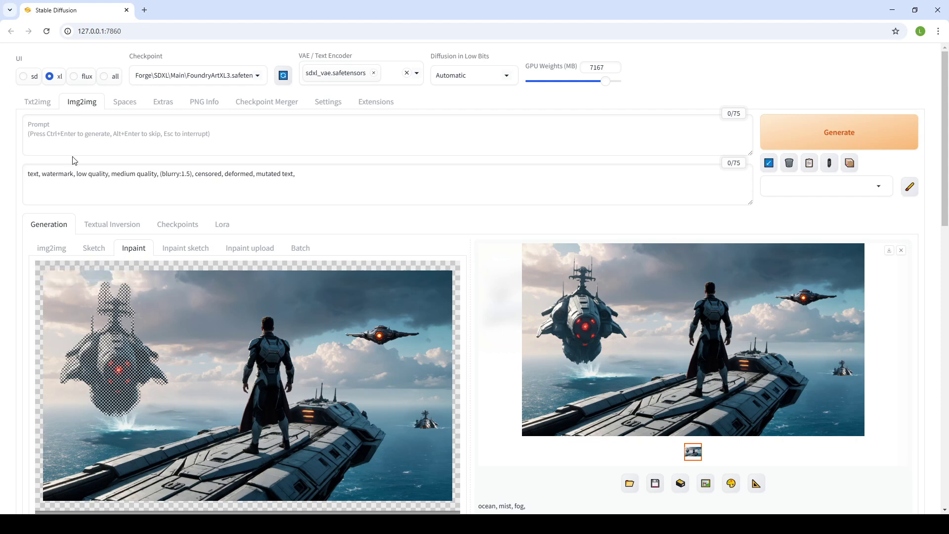
Step: Paste the dark steel, orange-glowing spacecraft prompt and raise denoising strength to about 0.49
left_click(76, 134)
type("dark steel metal spacecraft, tall radio tower, antenna, futuristic, spaceship, detailed, 8k, masterpiece, sci-fi, epic,")
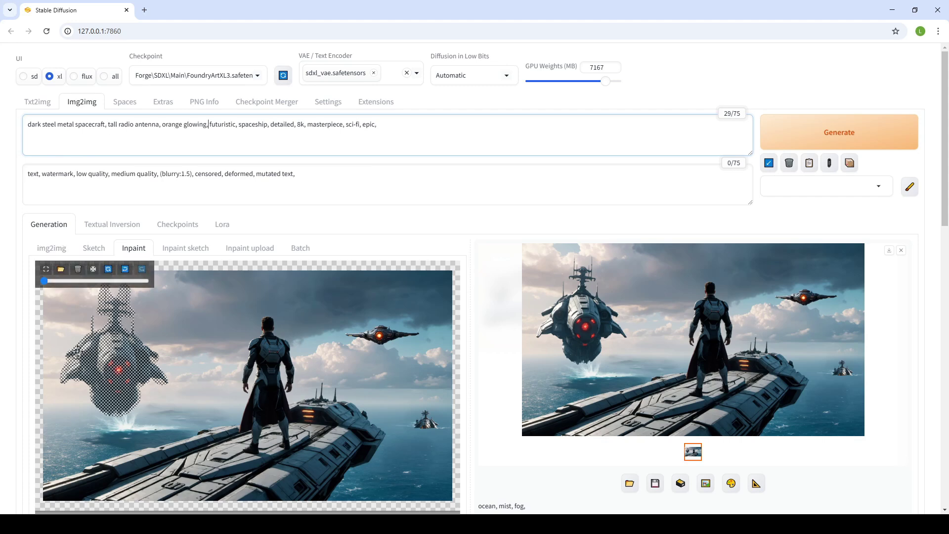
scroll(7, 163, "down", 8)
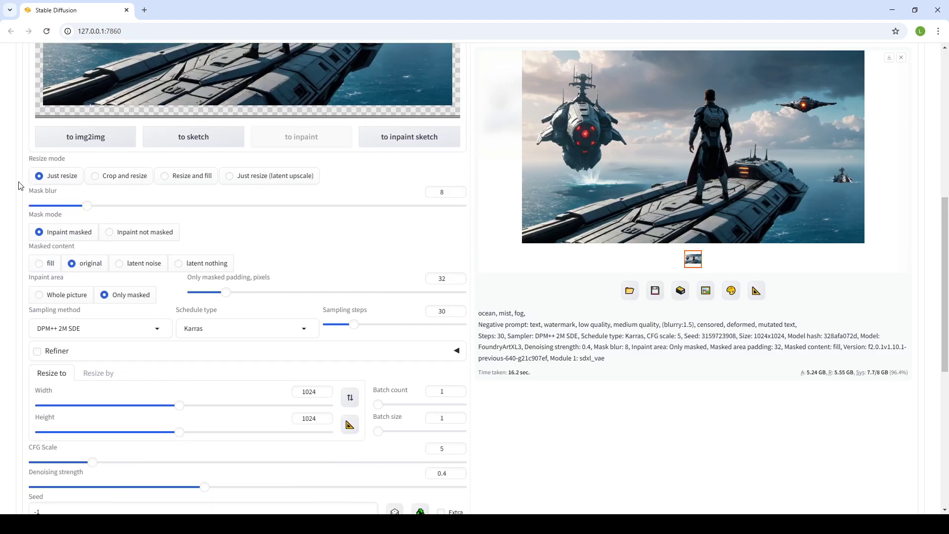
scroll(161, 306, "down", 4)
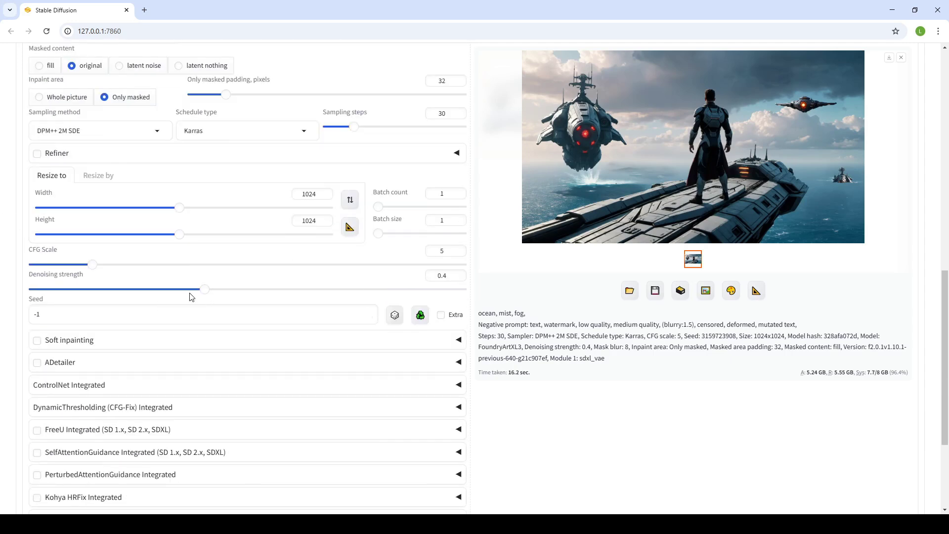
left_click_drag(210, 291, 247, 295)
scroll(536, 341, "up", 10)
scroll(536, 344, "down", 2)
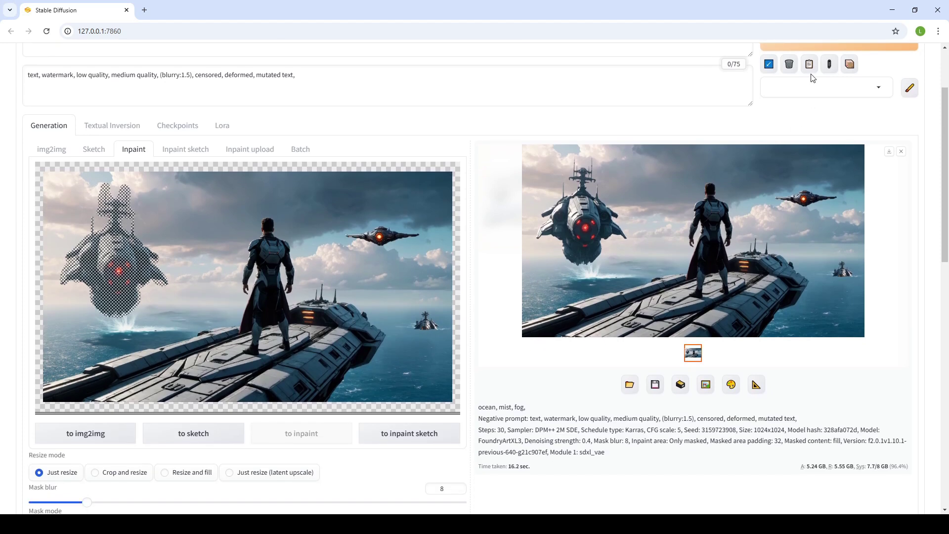
scroll(797, 87, "up", 1)
Step: Generate the repainted left spacecraft and check the result full size in the lightbox
left_click(797, 95)
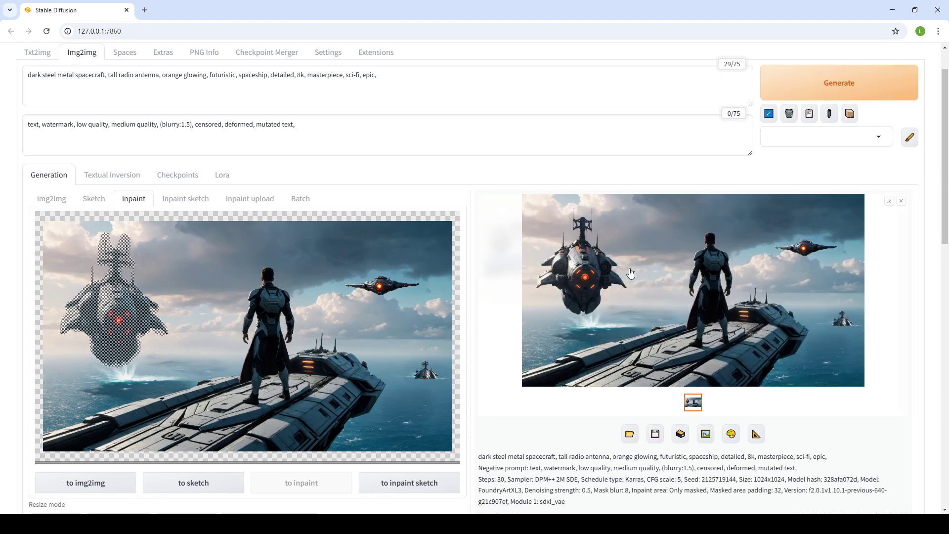
left_click(629, 276)
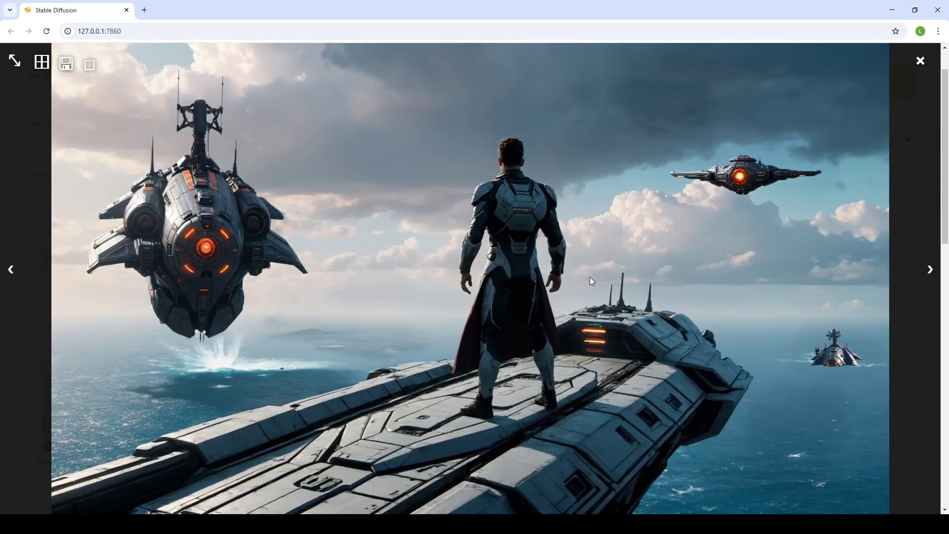
left_click(266, 227)
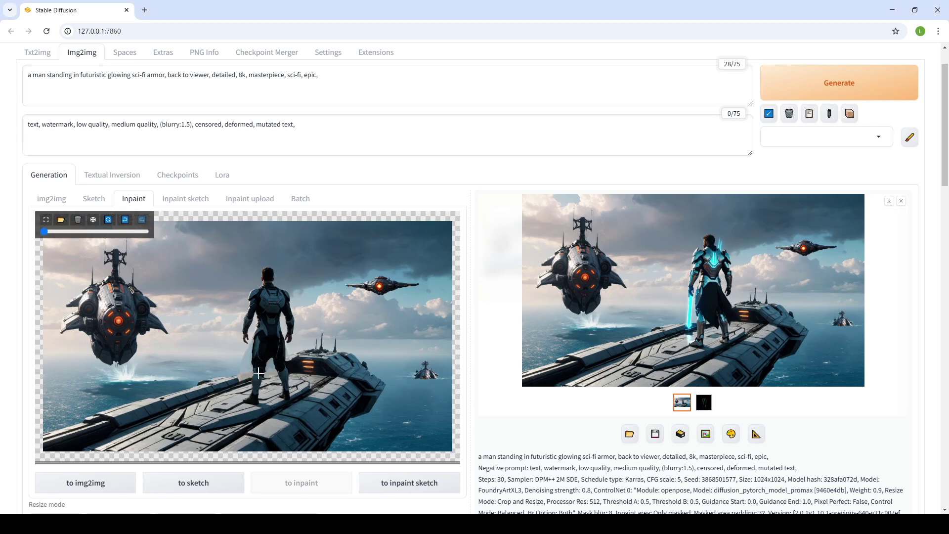
Step: Mask the hero's left hand and thigh and lower denoising strength to 0.46
scroll(266, 368, "up", 5)
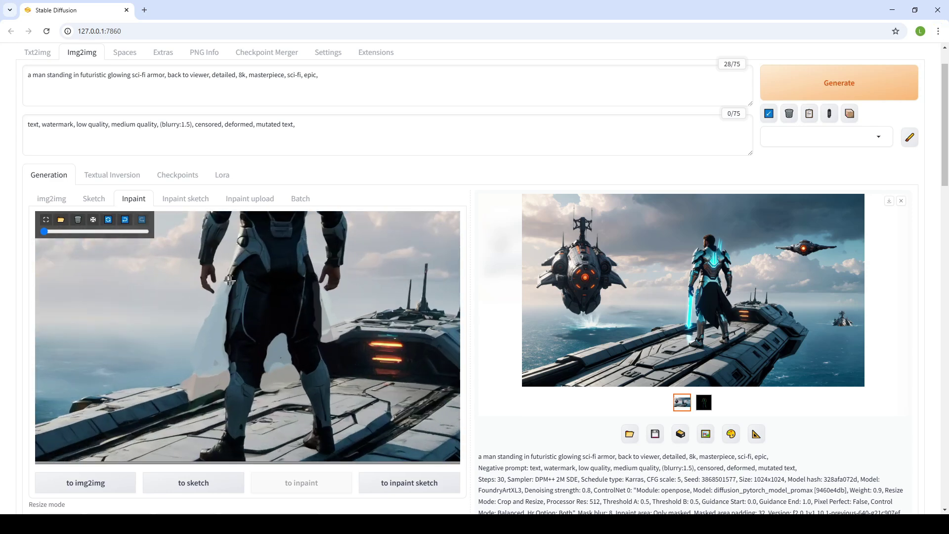
mouse_move(219, 289)
left_mouse_down()
mouse_move(212, 322)
mouse_move(222, 329)
mouse_move(193, 358)
left_mouse_up()
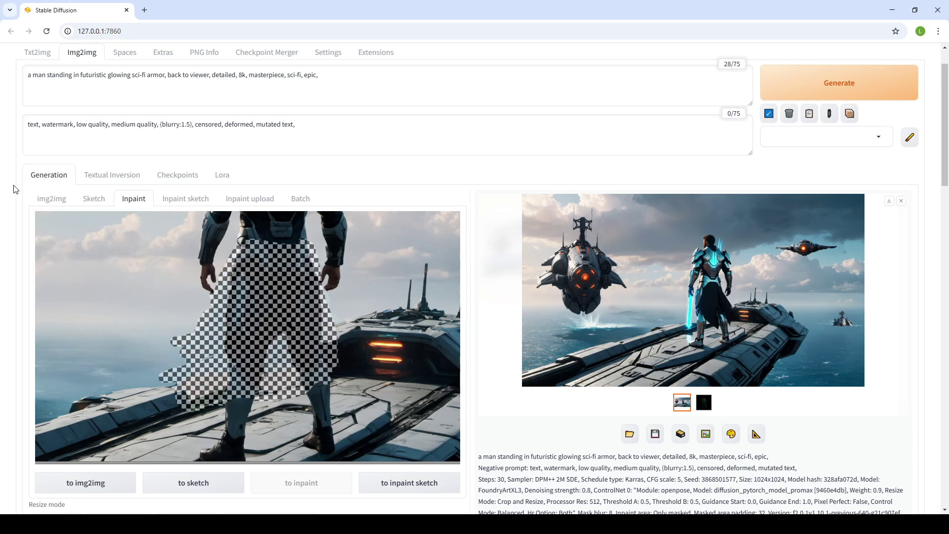
scroll(17, 187, "down", 8)
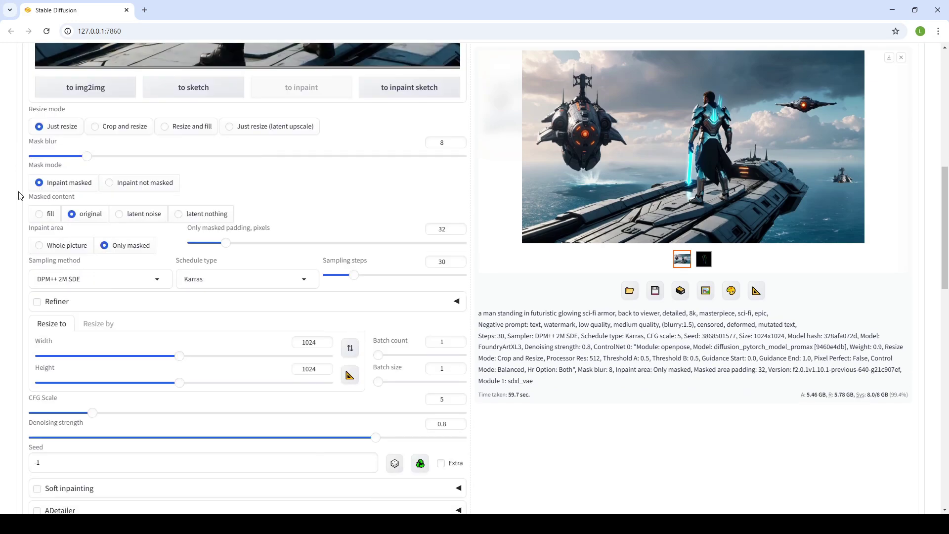
left_click(258, 439)
left_click_drag(258, 444, 201, 443)
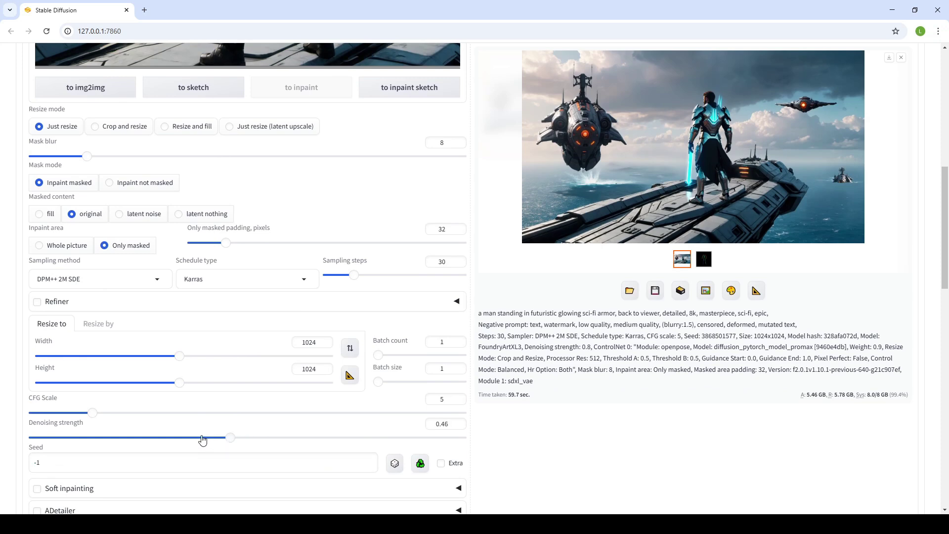